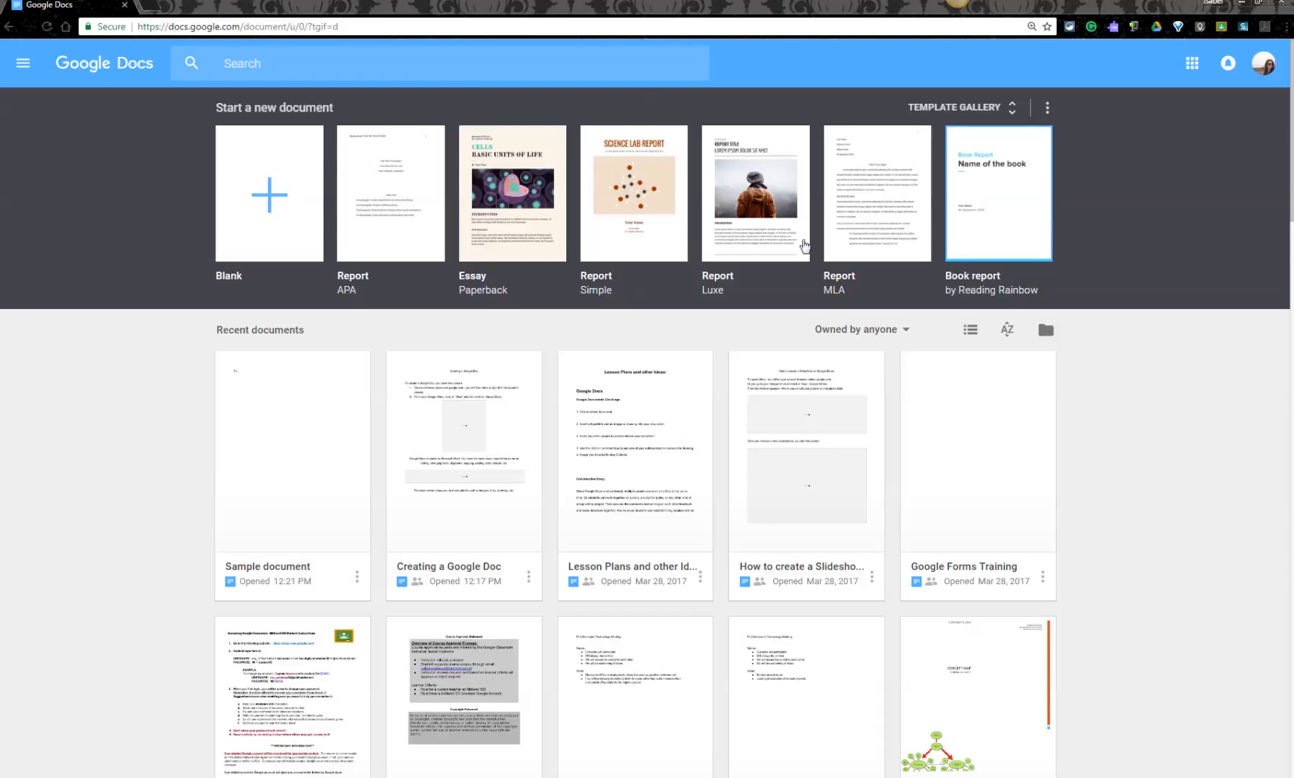
# Go to drive.google.com and create a new blank Google Docs document from My Drive
pyautogui.click(244, 27)
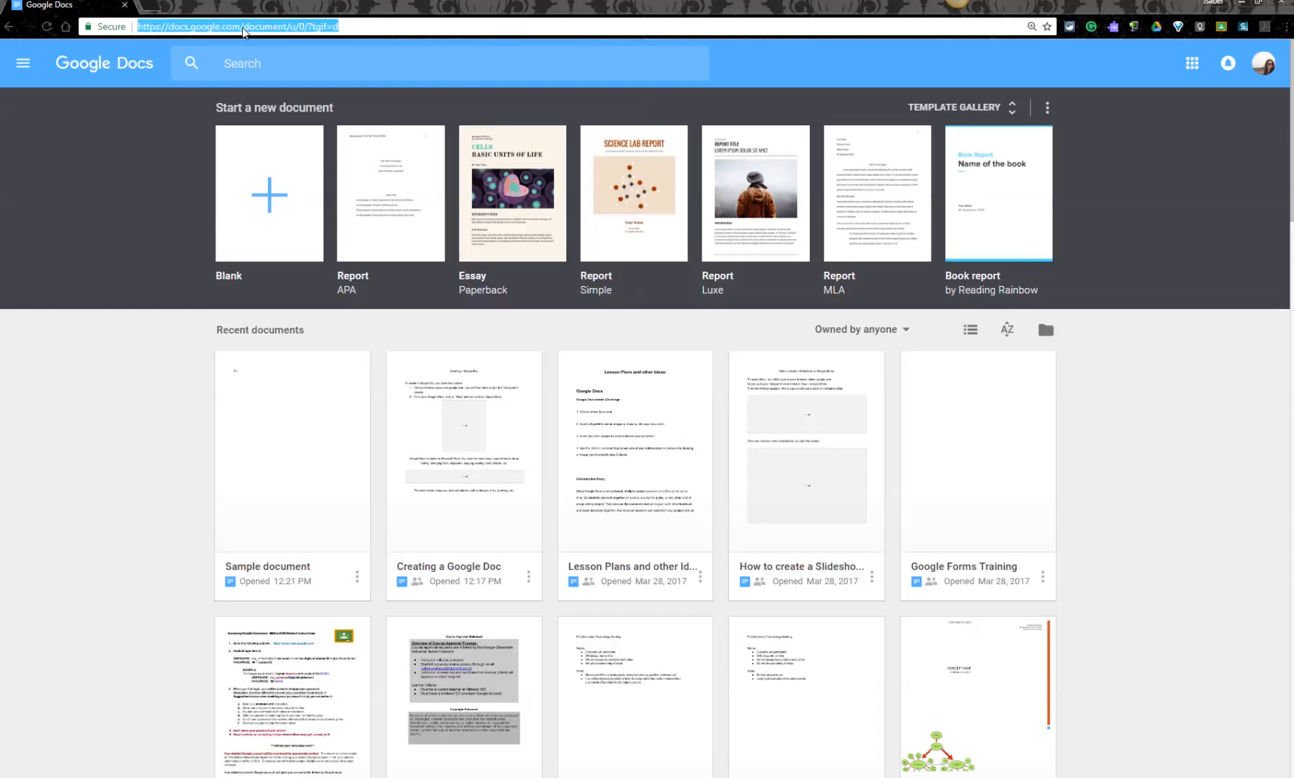
pyautogui.write('drive.google.com')
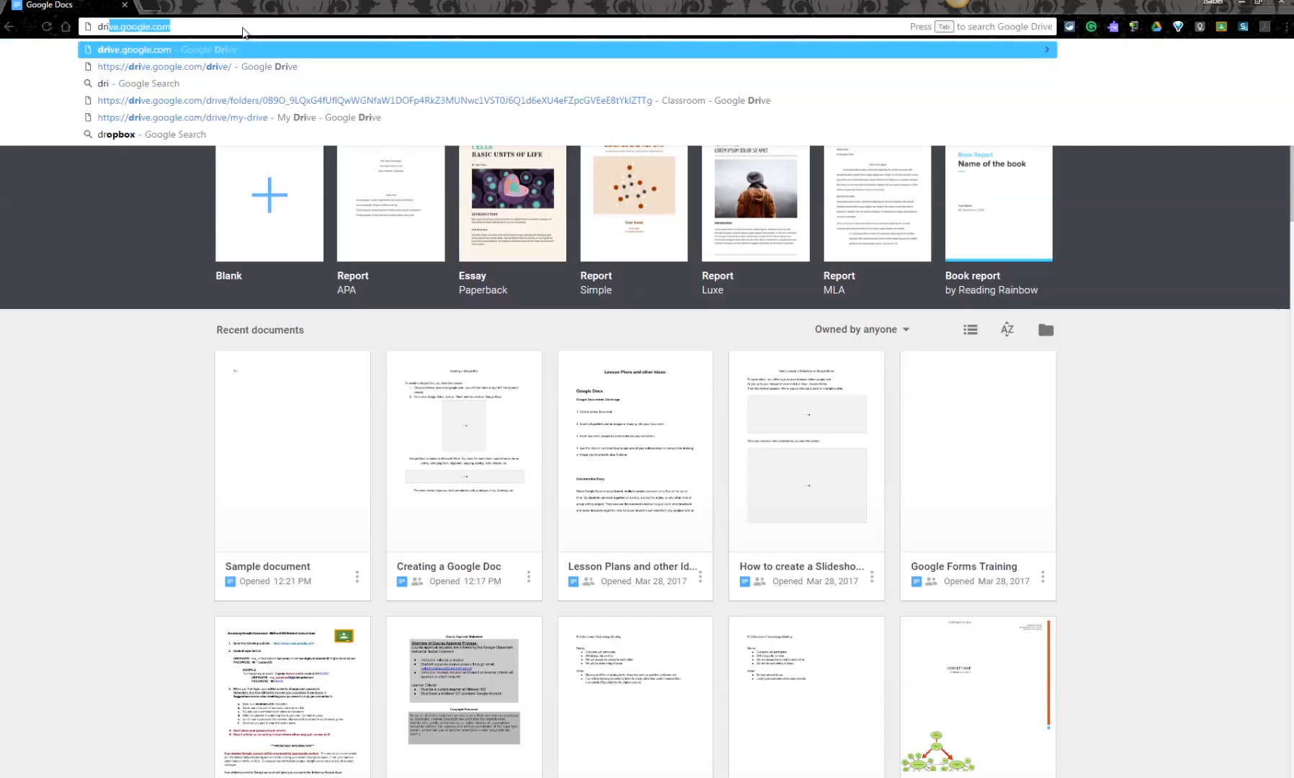
pyautogui.press('Return')
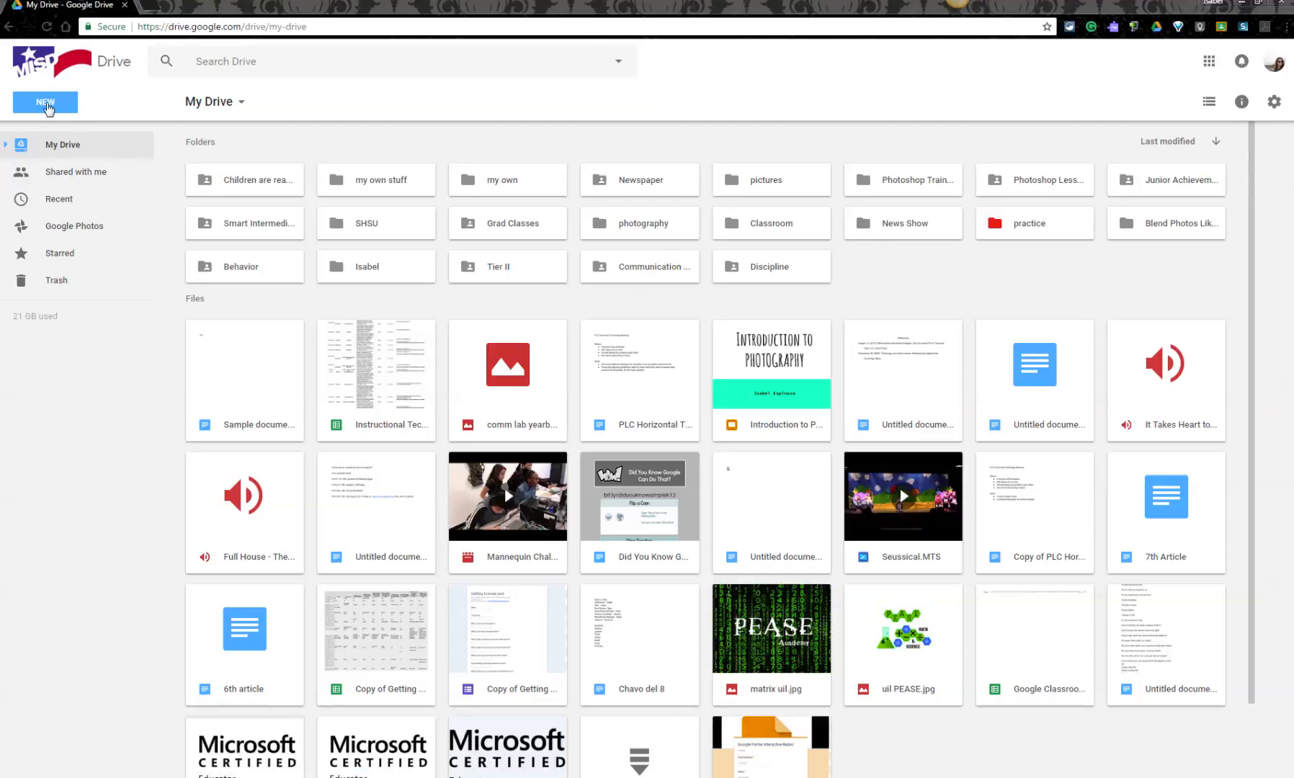
pyautogui.click(48, 106)
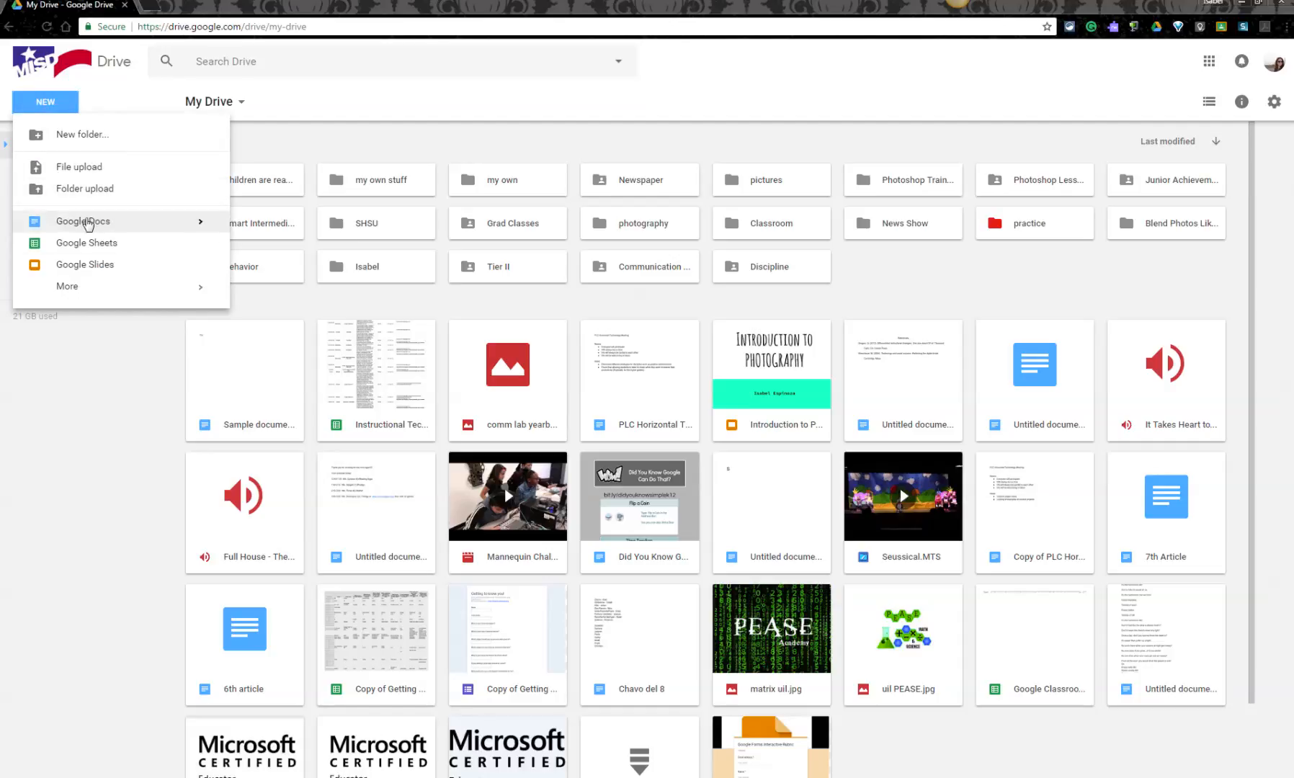
pyautogui.click(92, 225)
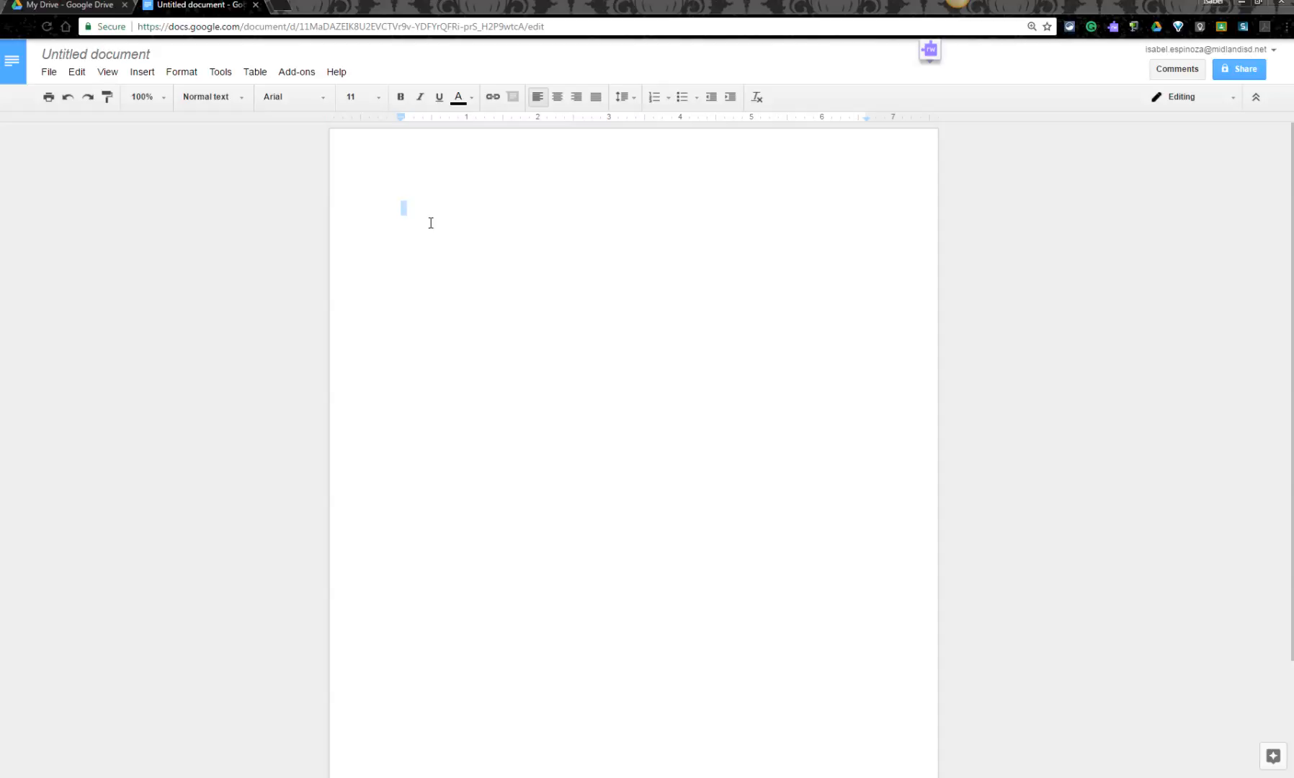
# Write the line "This is a sample document" and set its font to Indie Flower
pyautogui.write('This is a sample')
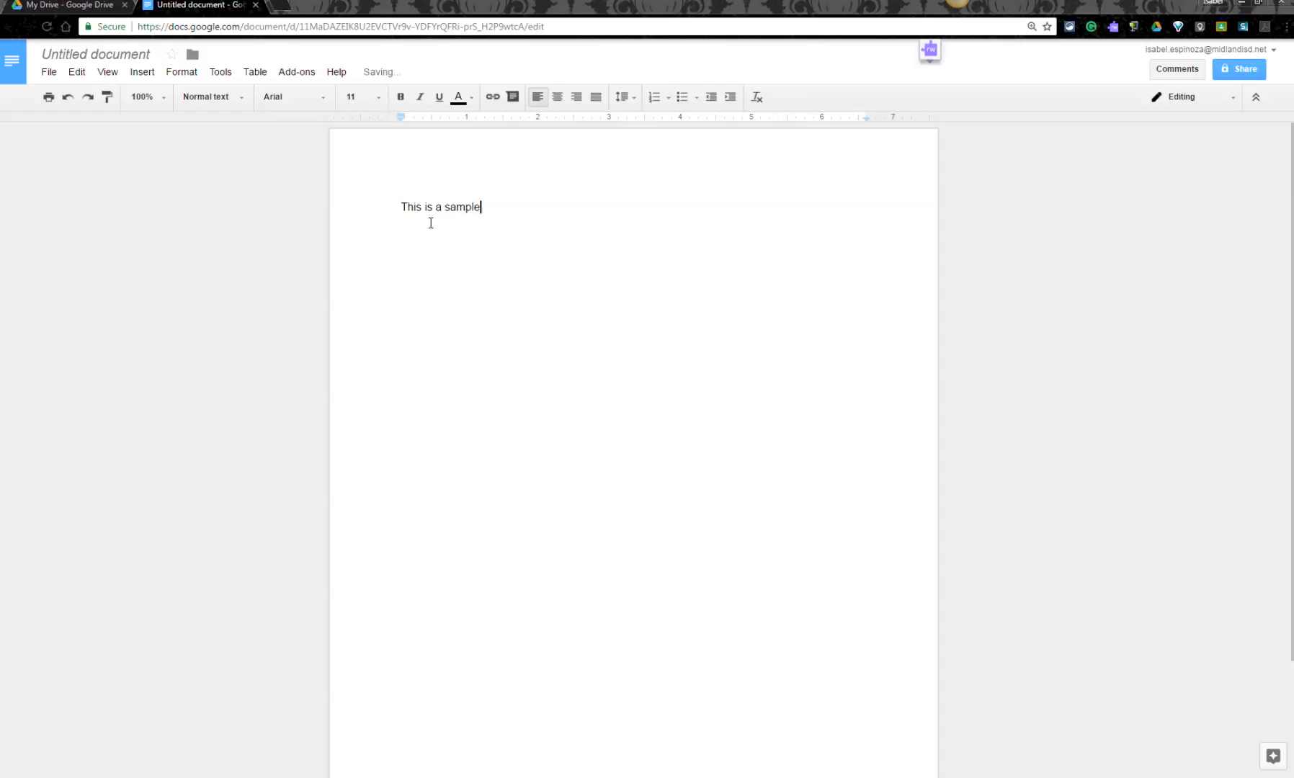
pyautogui.write(' document')
pyautogui.moveTo(542, 200); pyautogui.dragTo(367, 199)
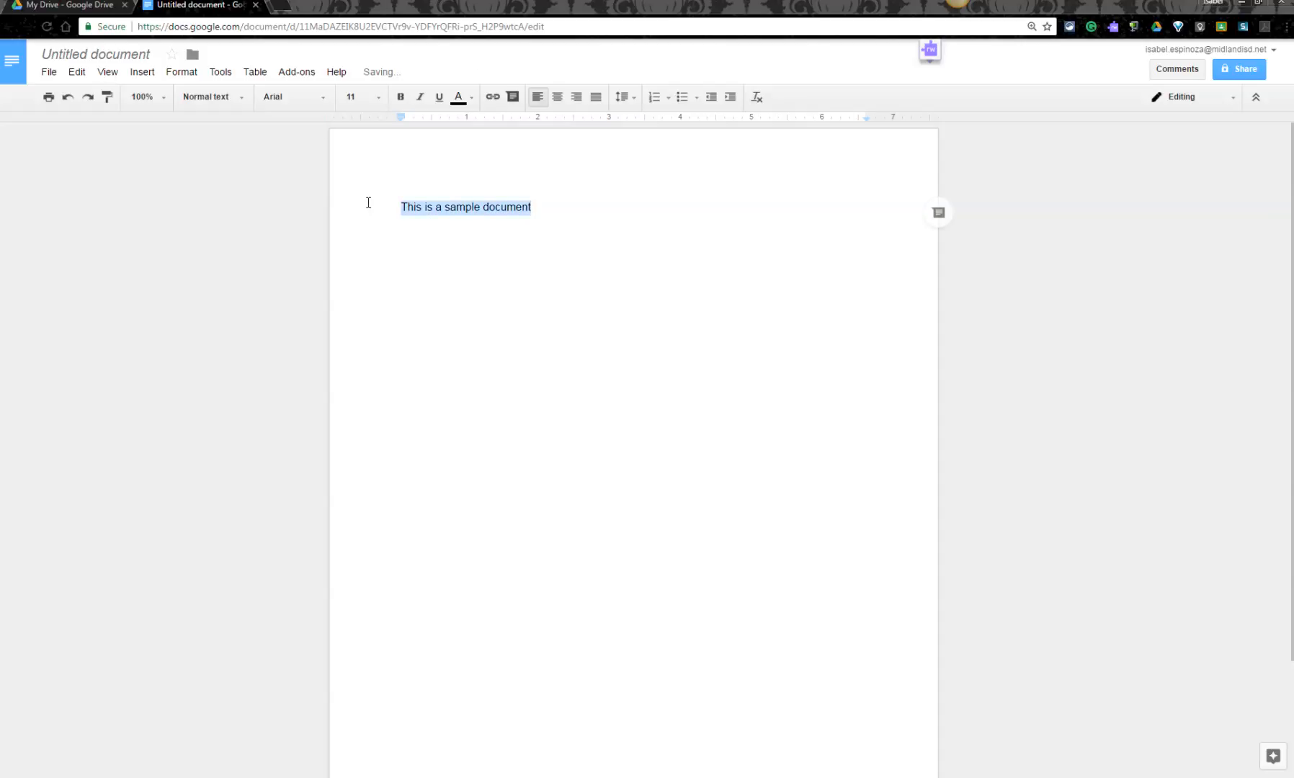
pyautogui.click(328, 99)
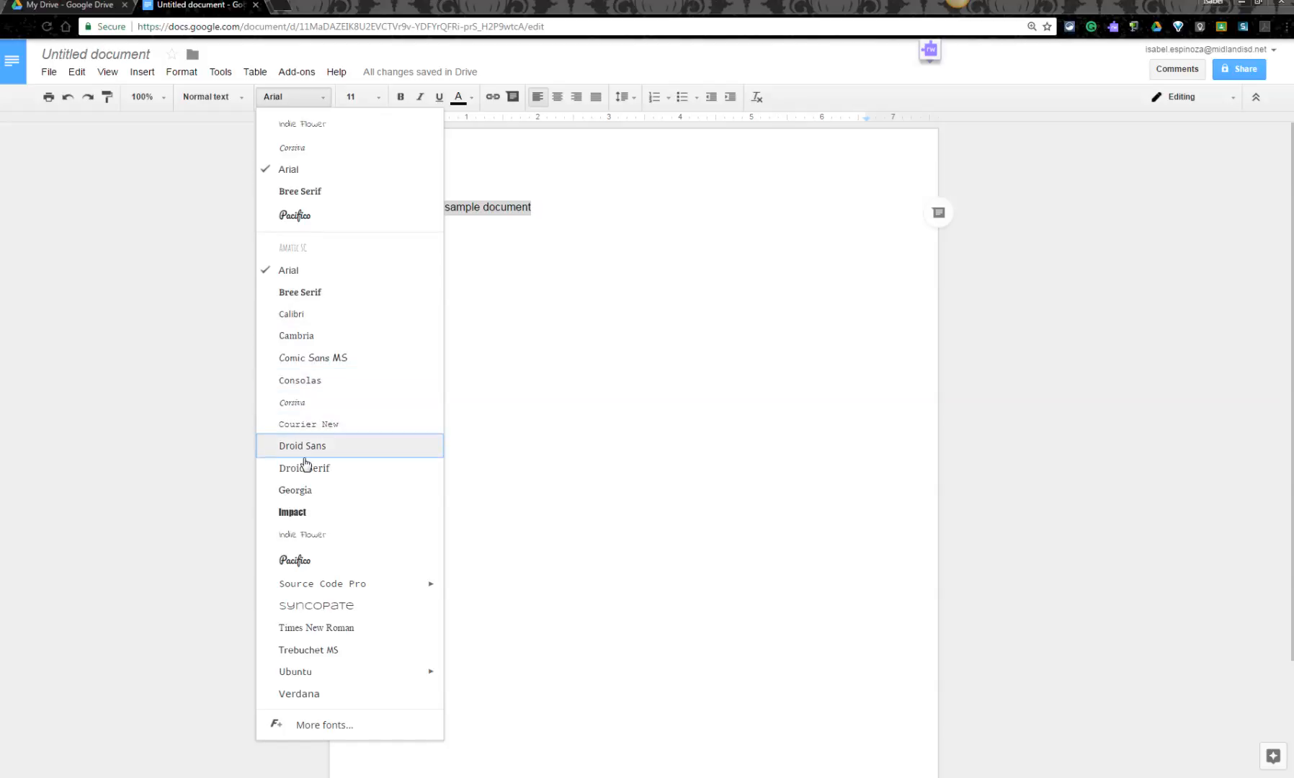
pyautogui.click(308, 536)
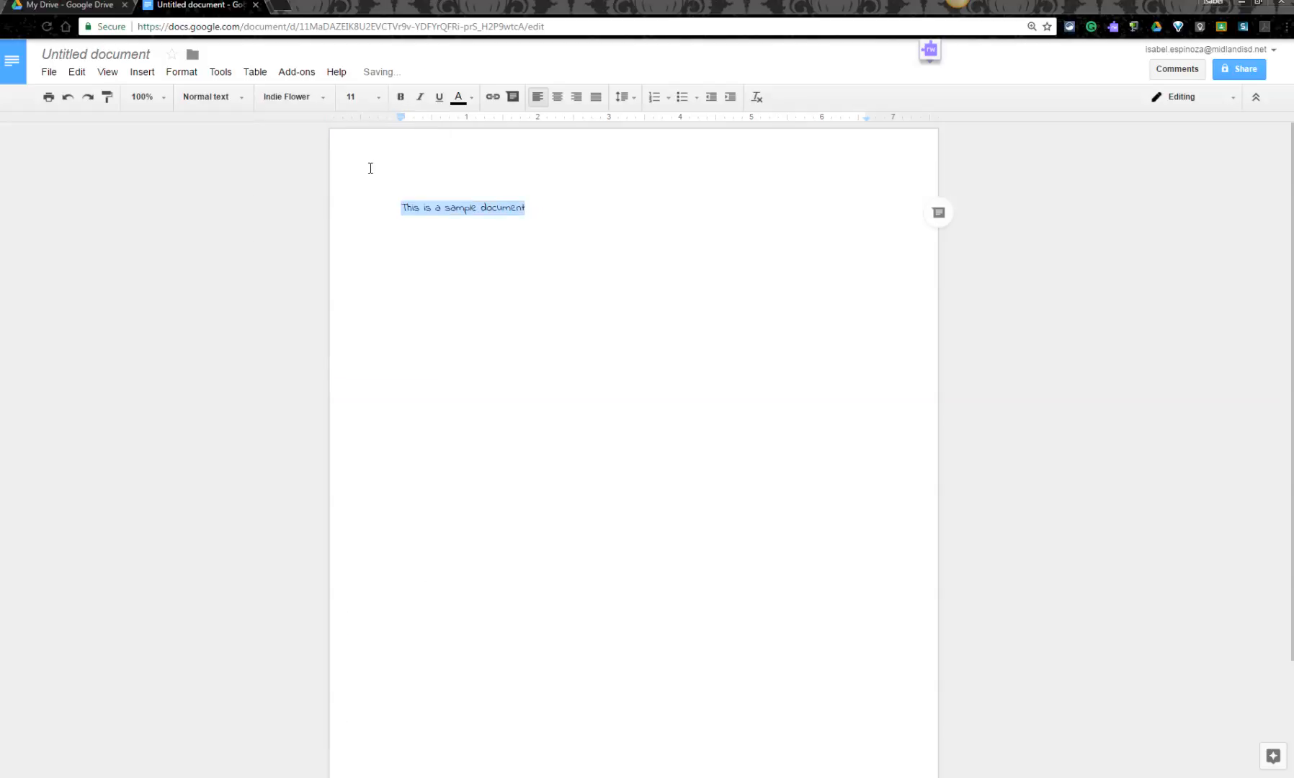
# Format the sample line as size 36, bold, dark purple text and centre it on the page
pyautogui.click(377, 98)
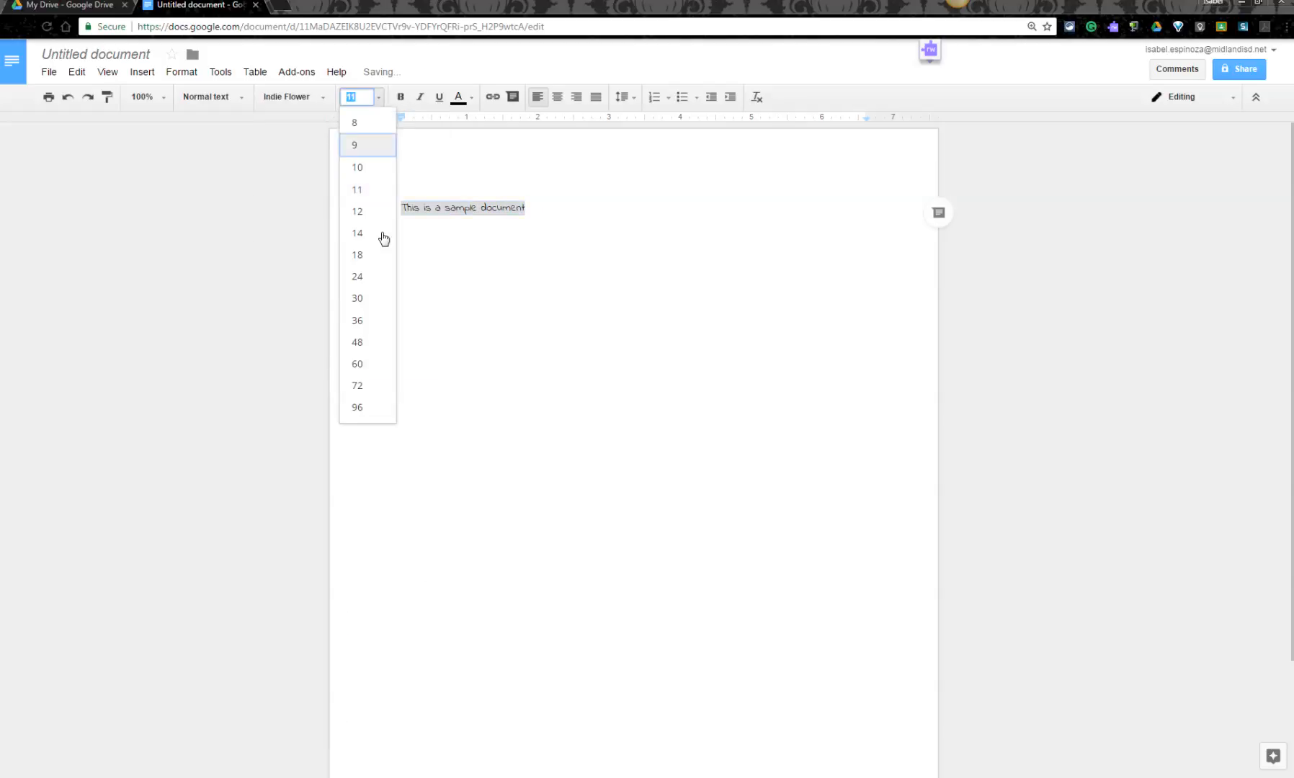
pyautogui.click(372, 319)
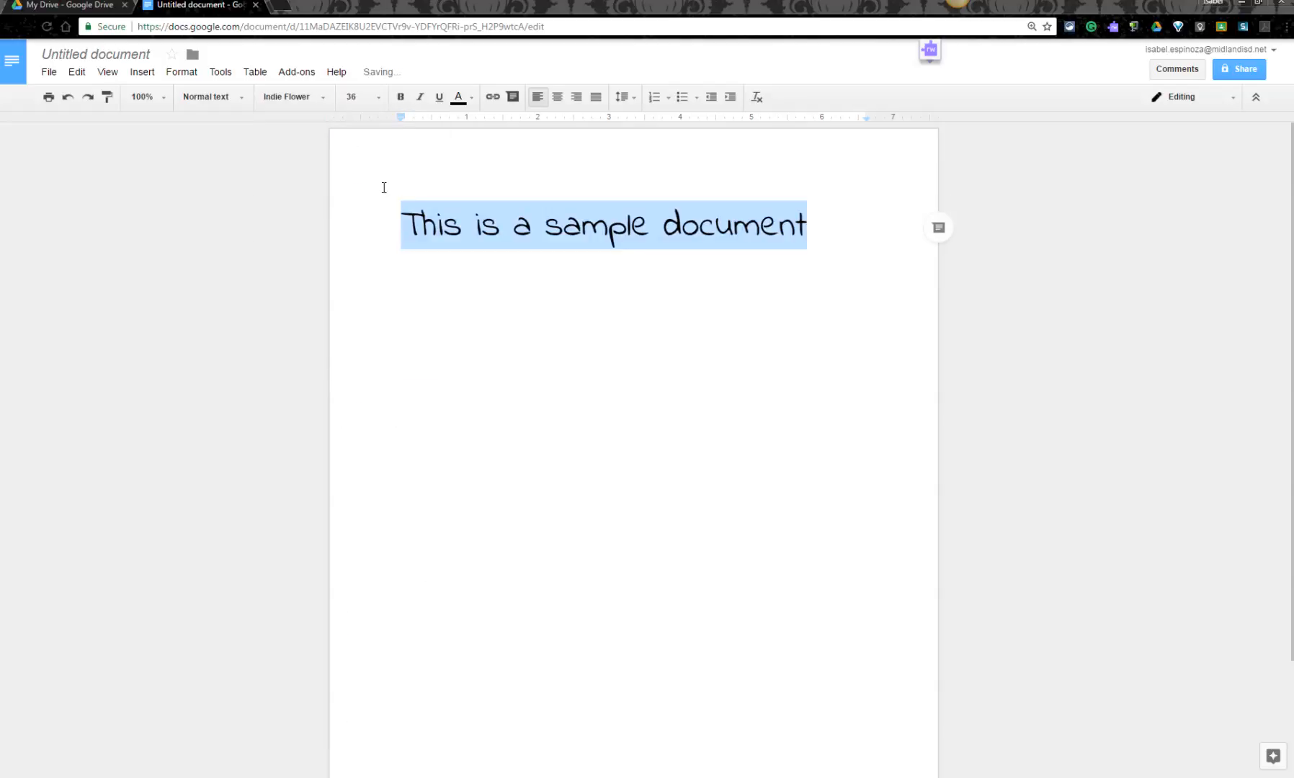
pyautogui.click(402, 98)
pyautogui.click(470, 101)
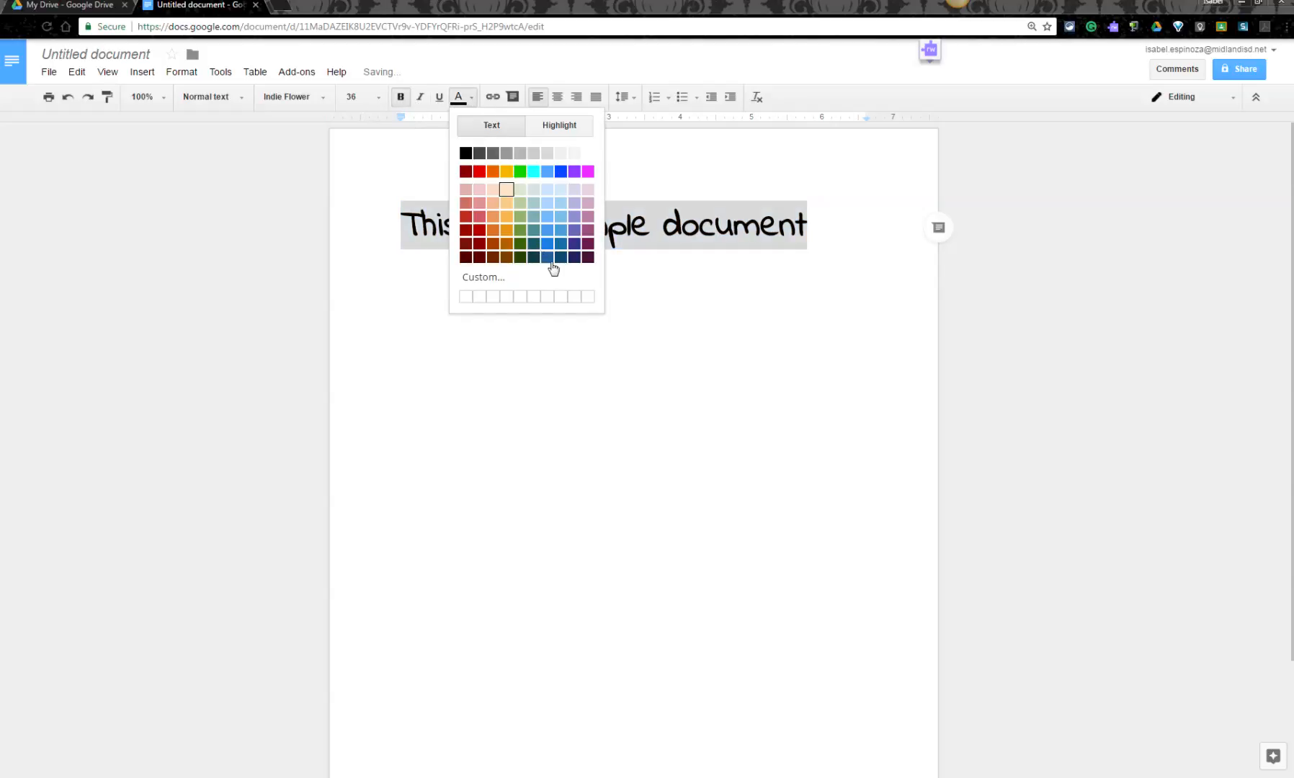
pyautogui.click(576, 256)
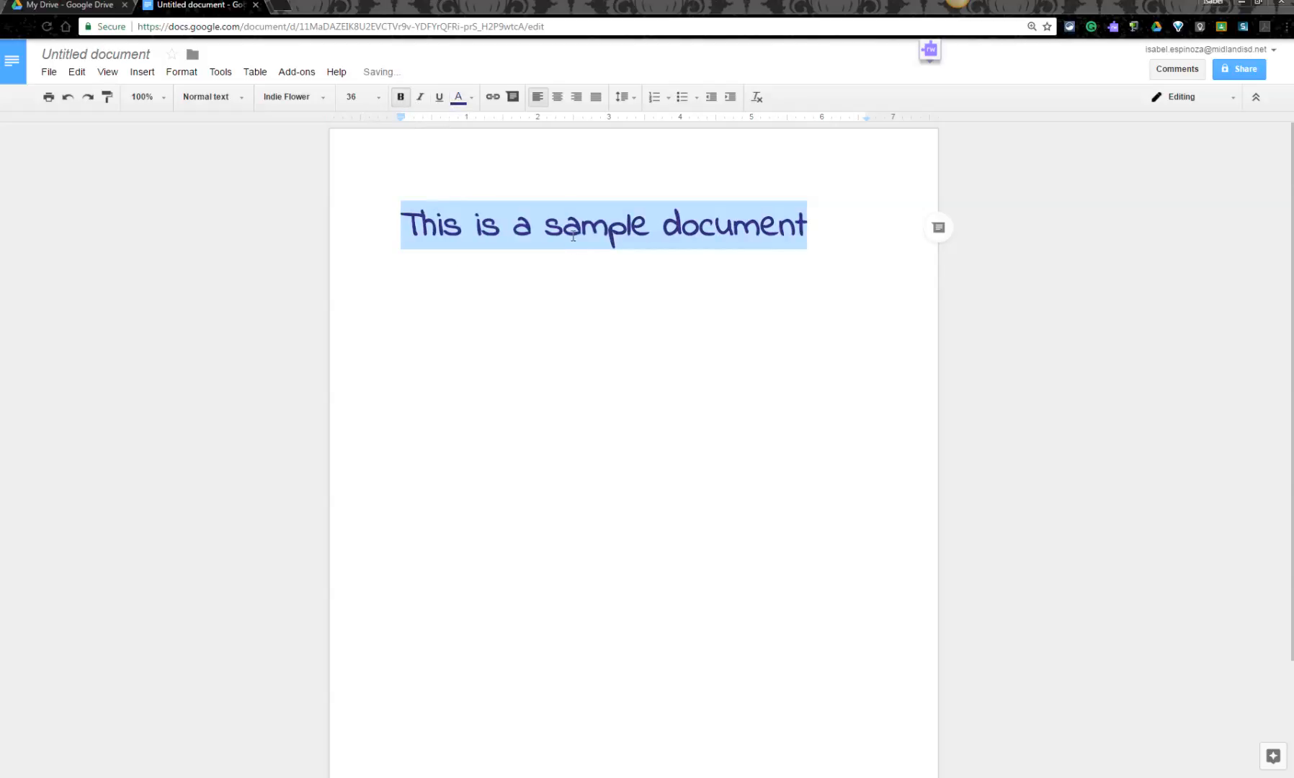
pyautogui.click(556, 97)
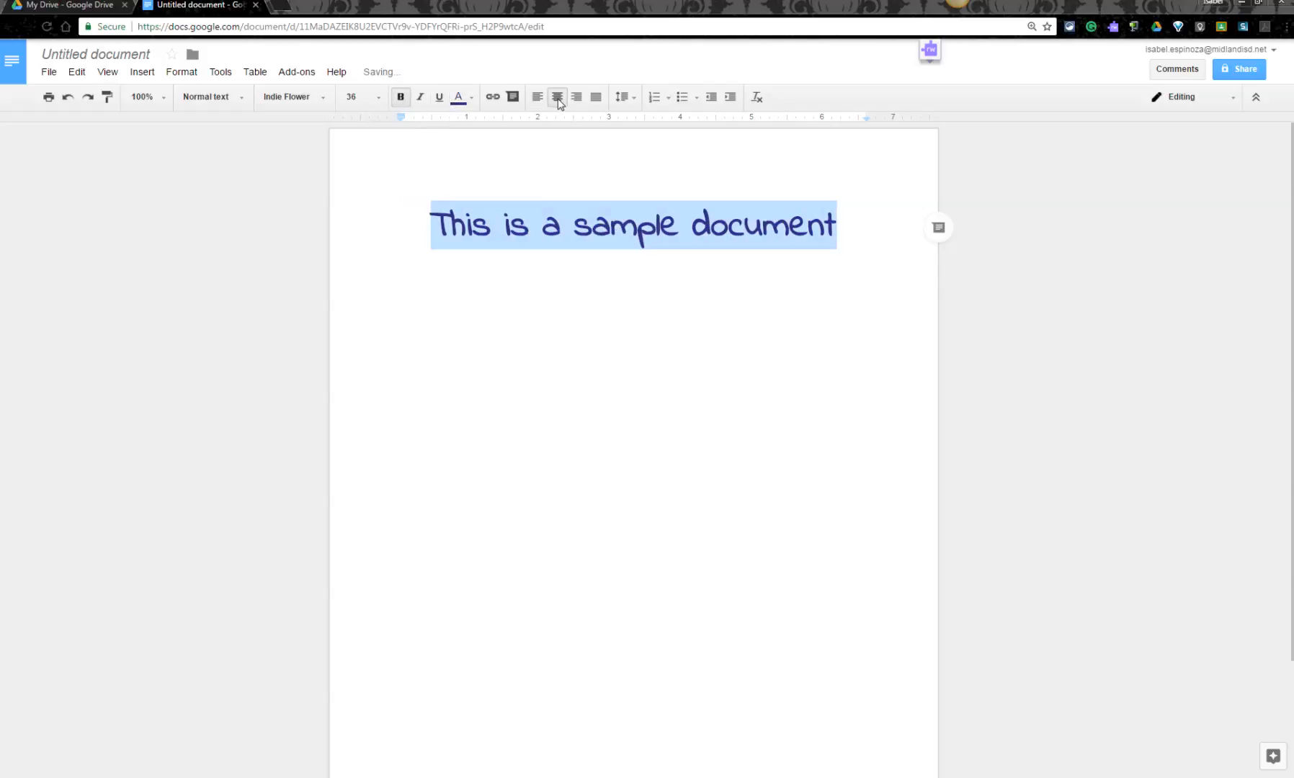
pyautogui.click(556, 340)
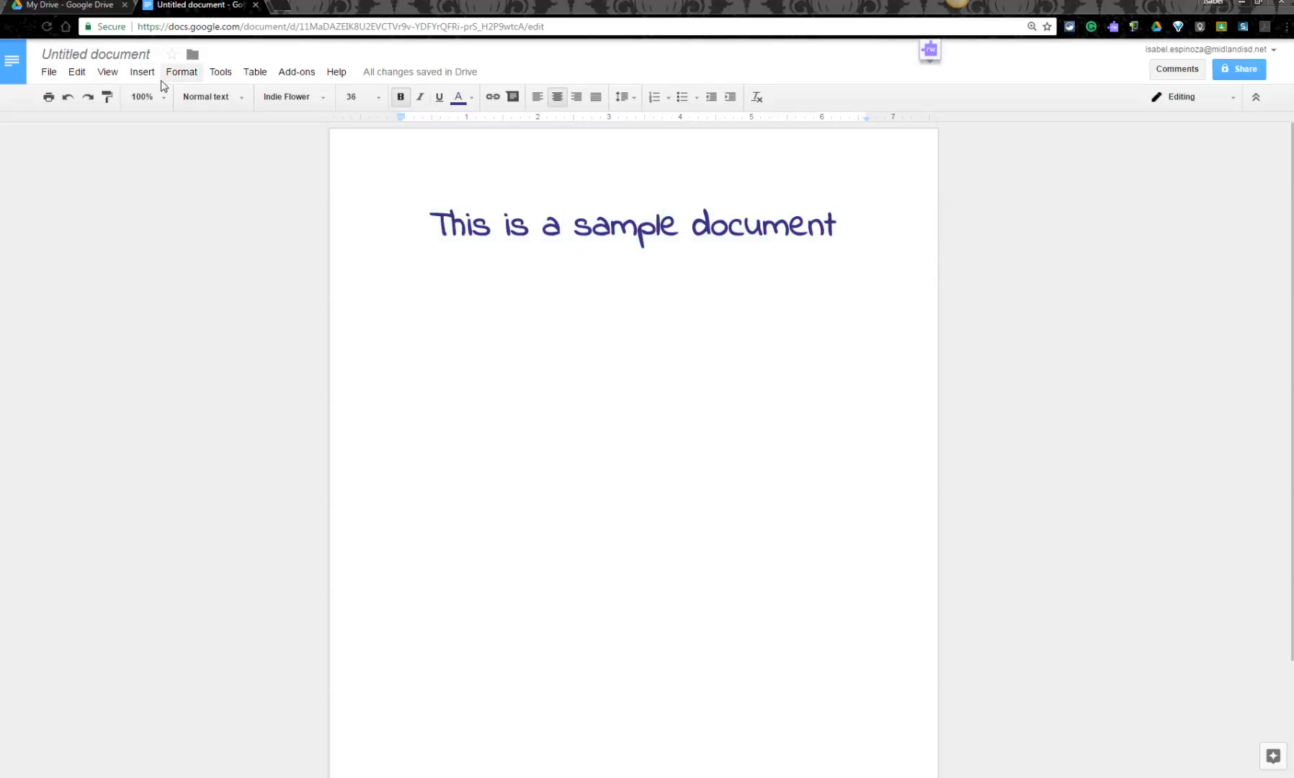
pyautogui.click(55, 74)
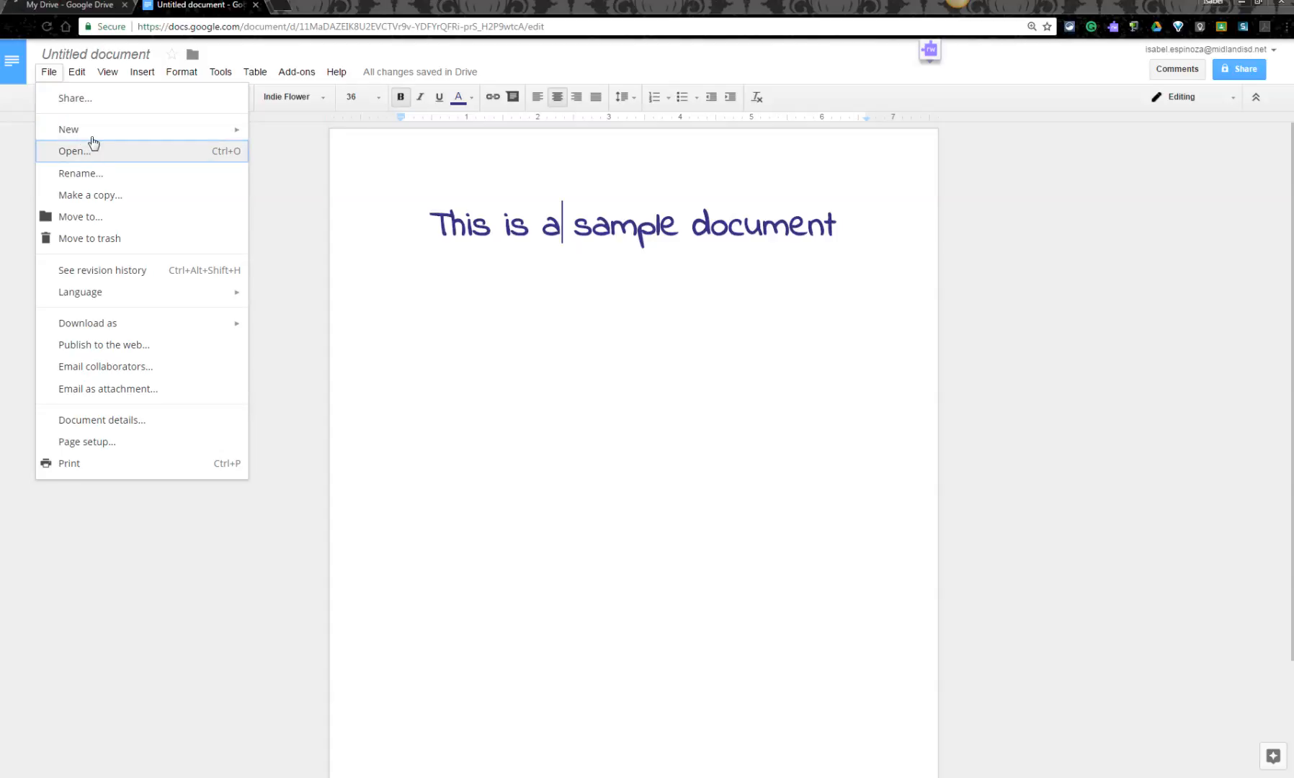
pyautogui.moveTo(98, 135)
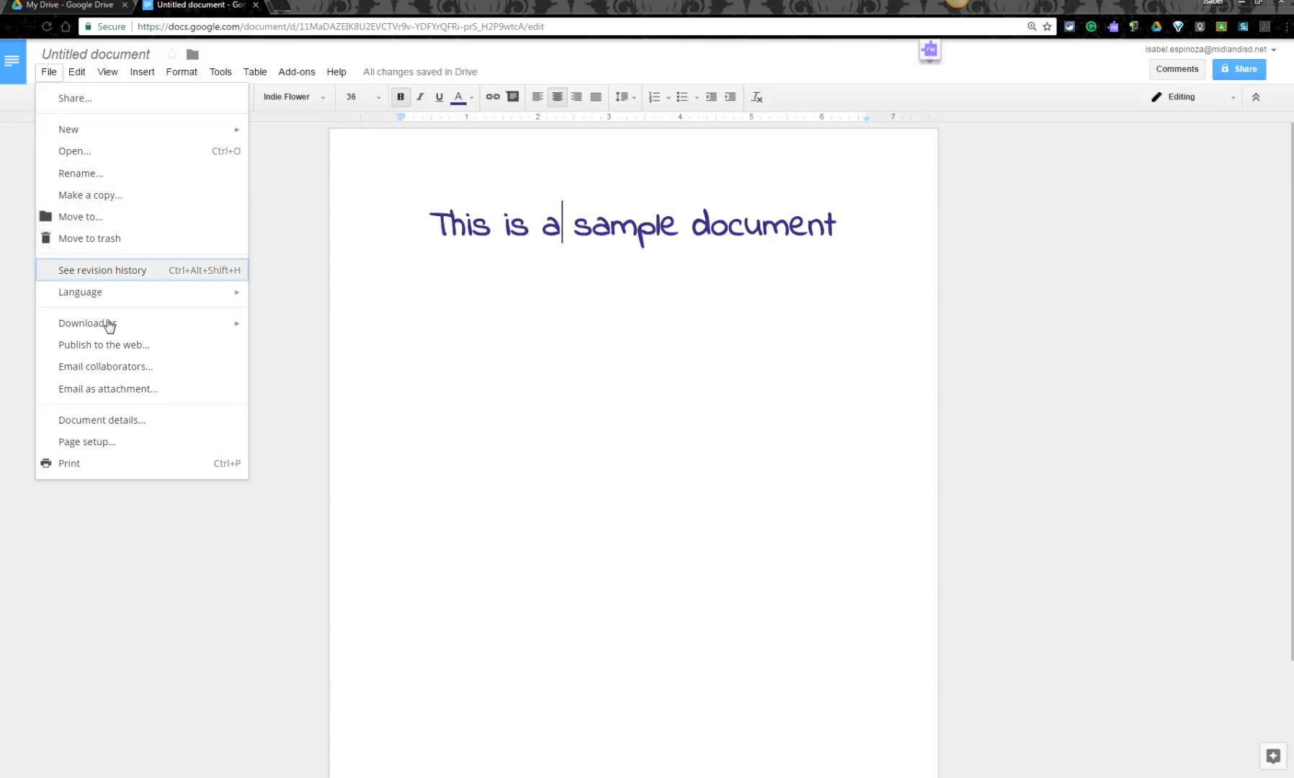
pyautogui.moveTo(79, 77)
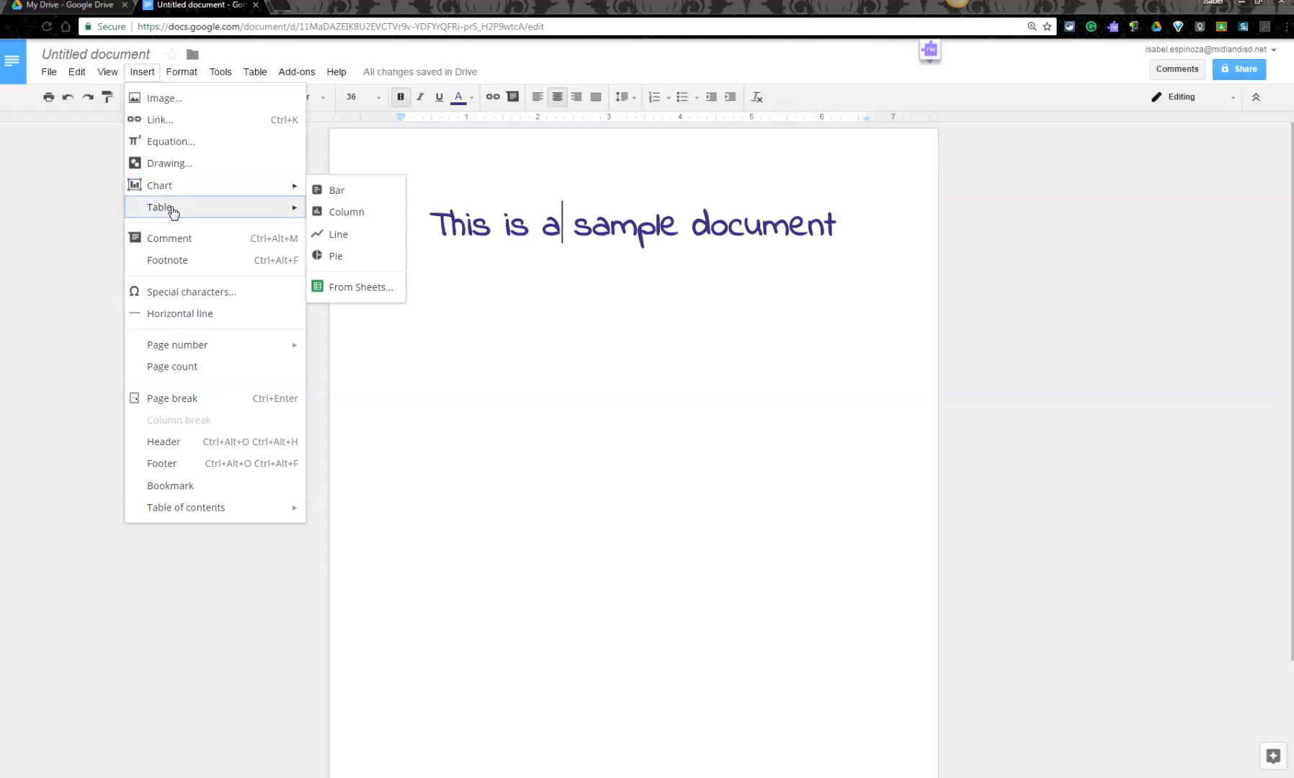
pyautogui.moveTo(172, 211)
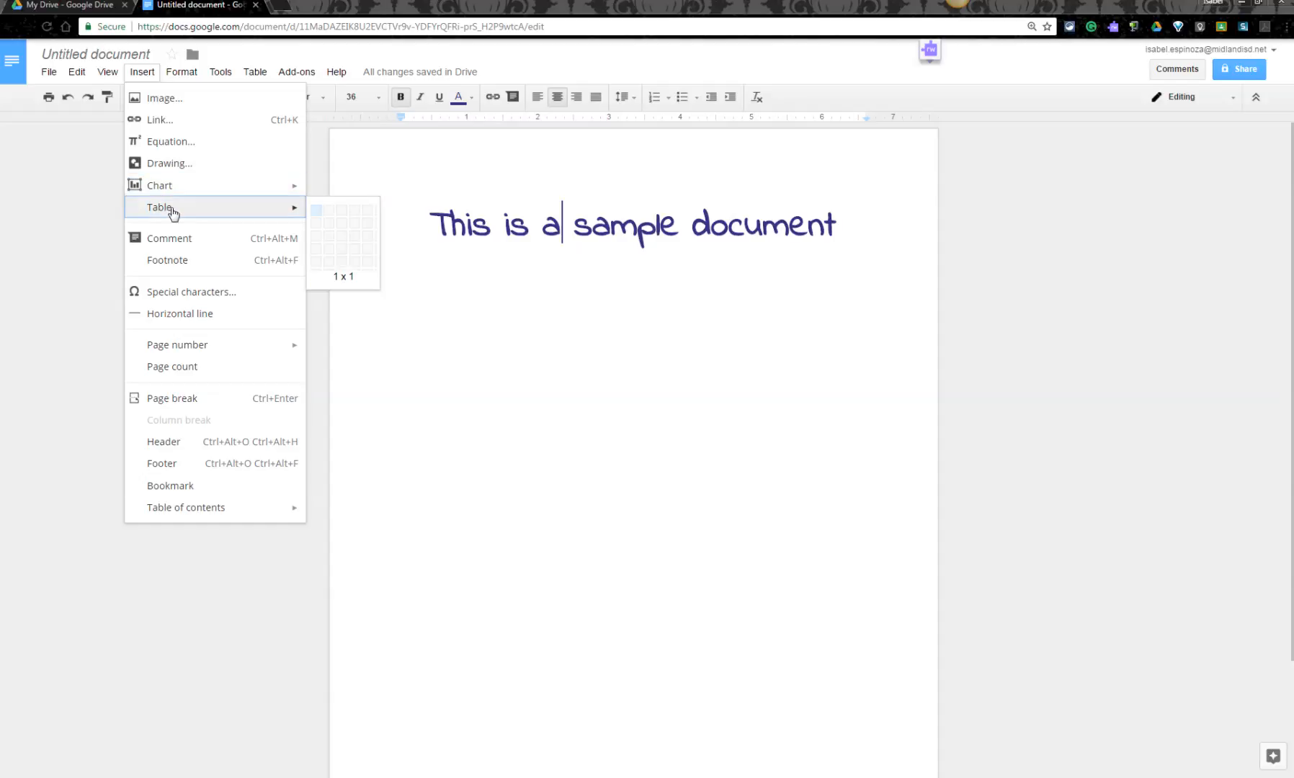
pyautogui.moveTo(181, 79)
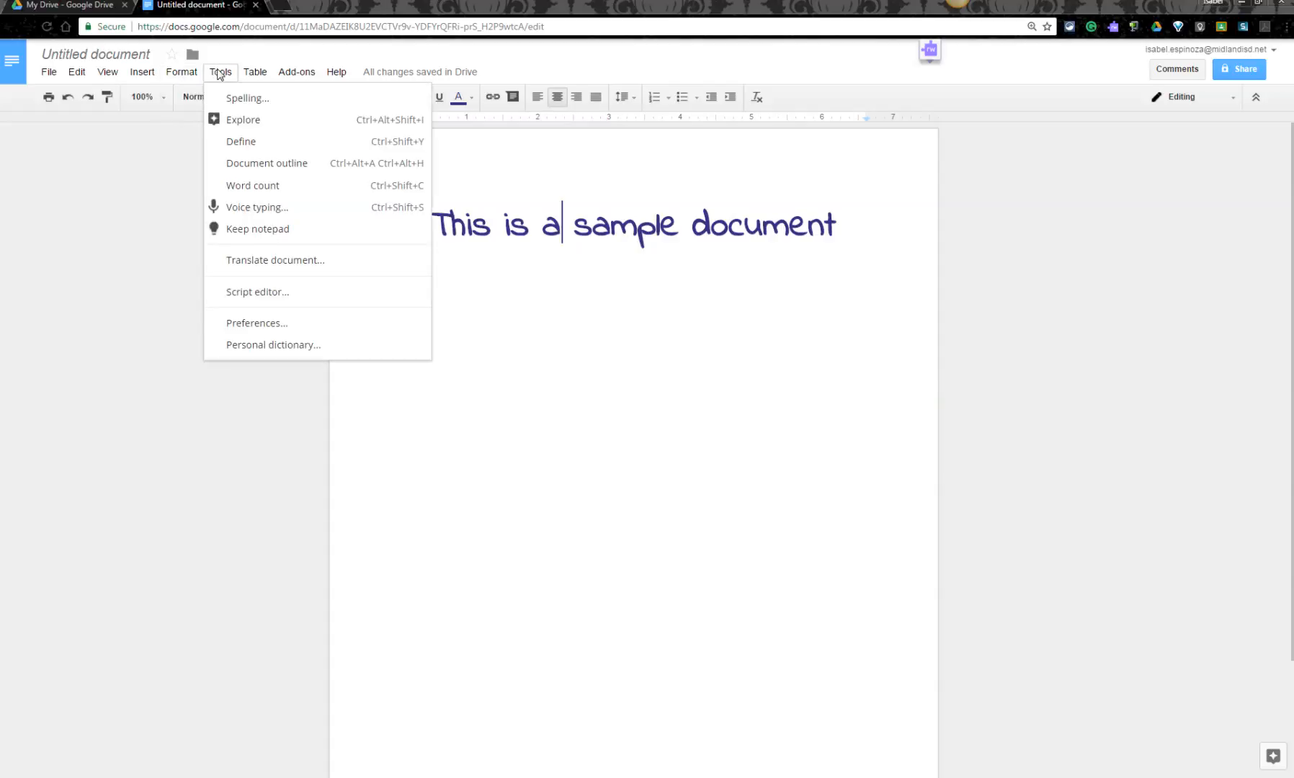
# Open the Explore tool and search it for "google docs"
pyautogui.click(251, 123)
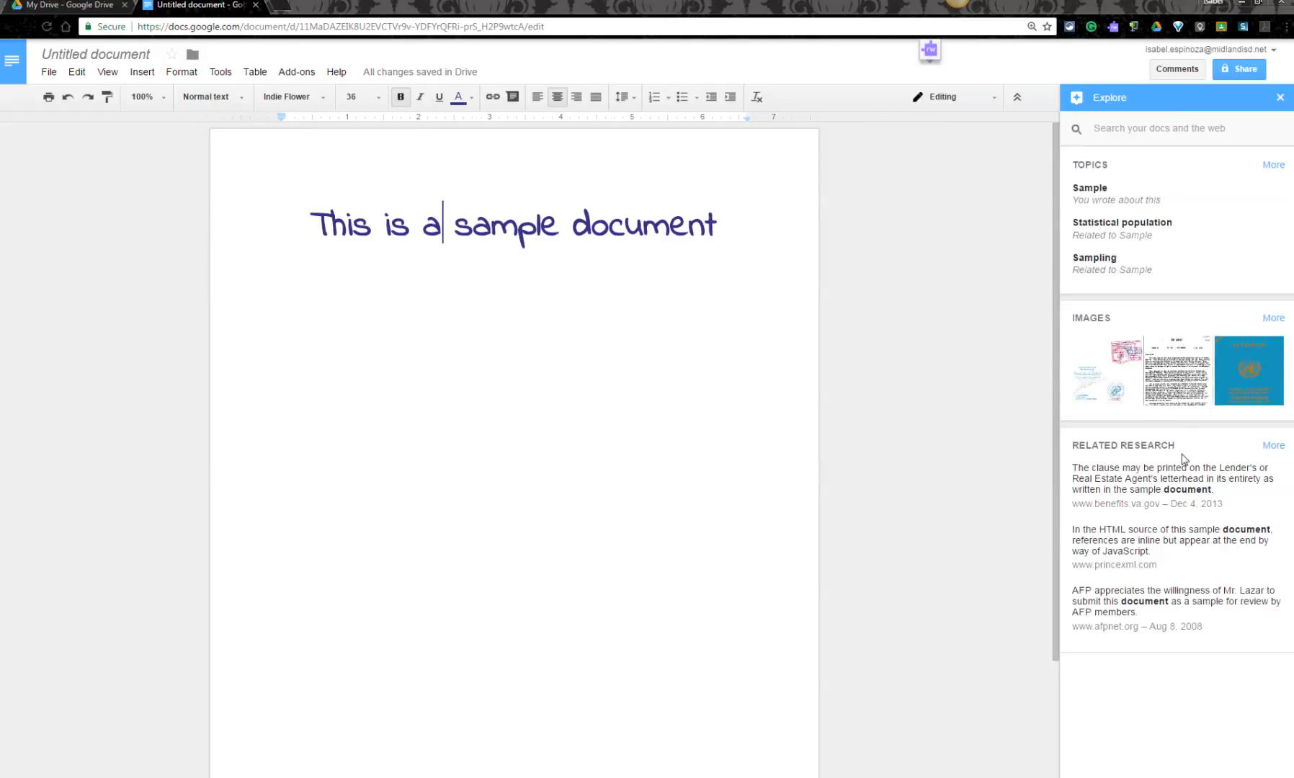
pyautogui.click(1139, 129)
pyautogui.write('g')
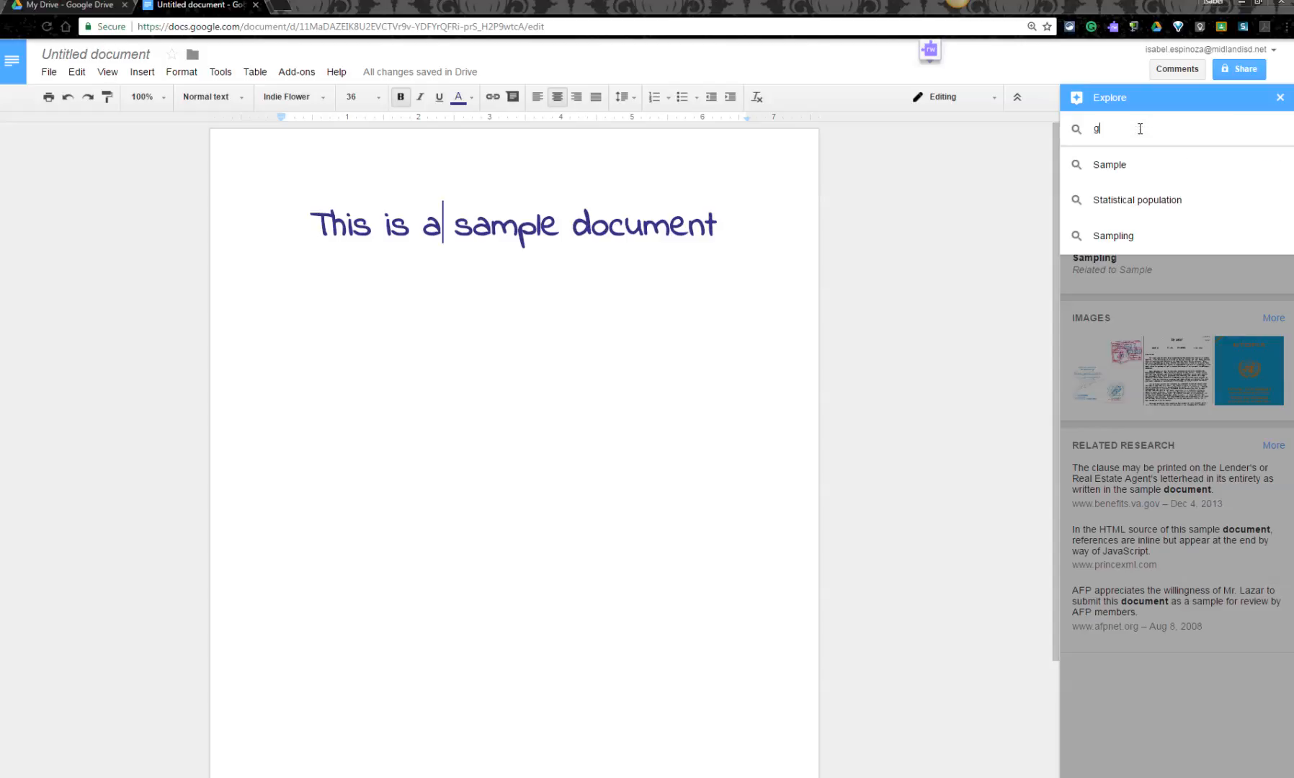
pyautogui.write('oogle docs')
pyautogui.press('Return')
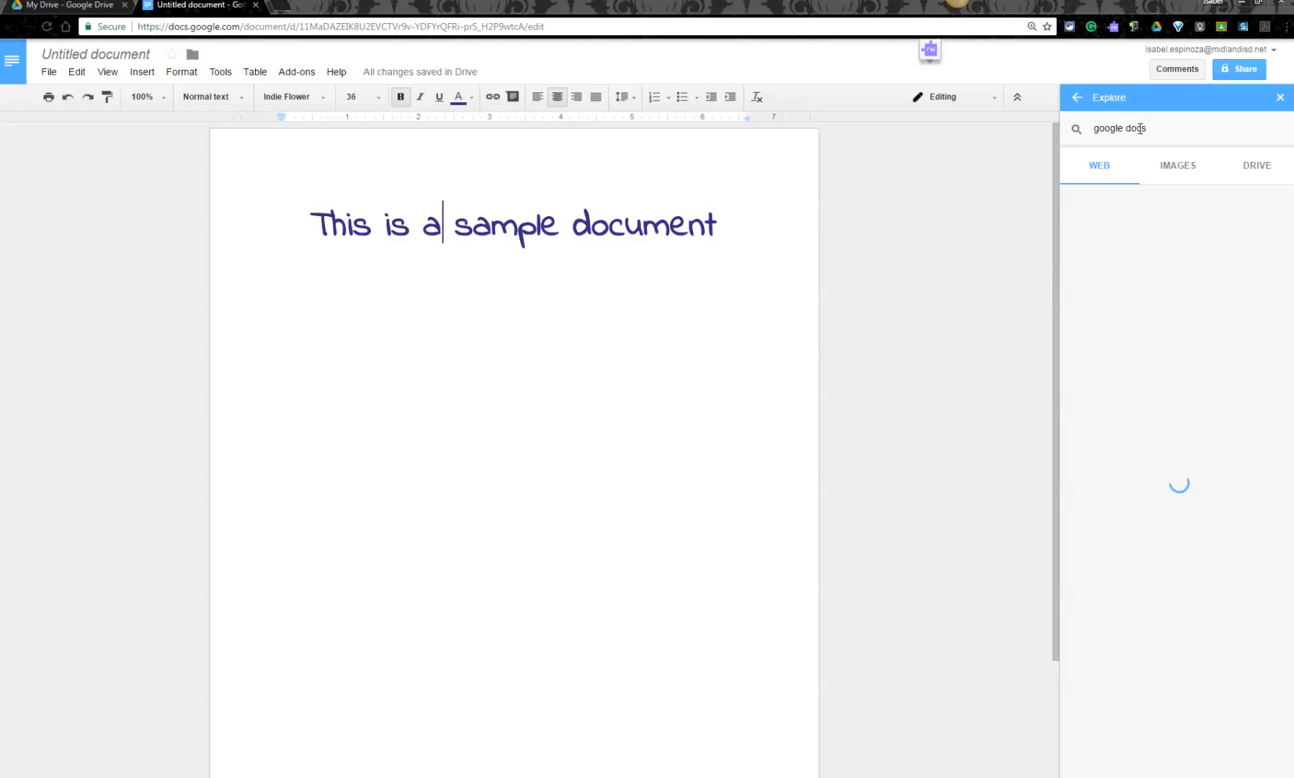
pyautogui.scroll(-1, 1160, 290)
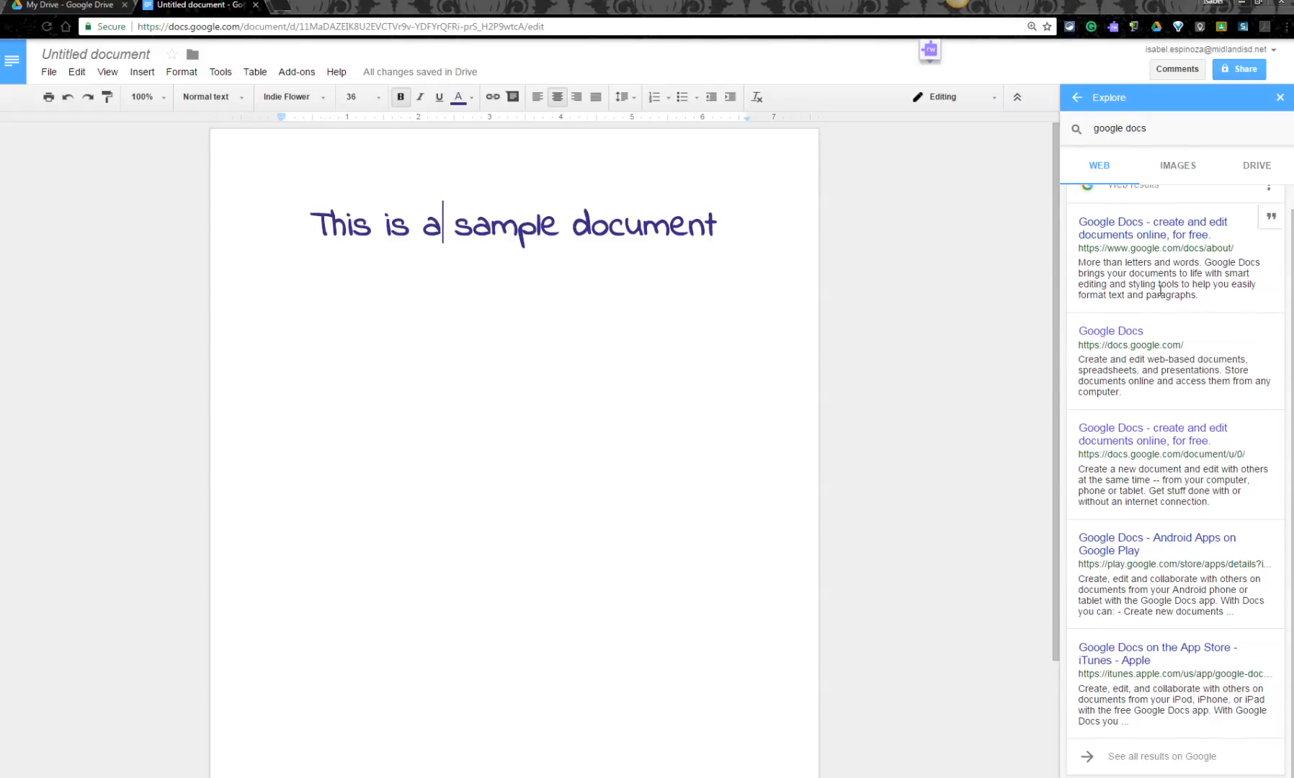
pyautogui.scroll(1, 1201, 397)
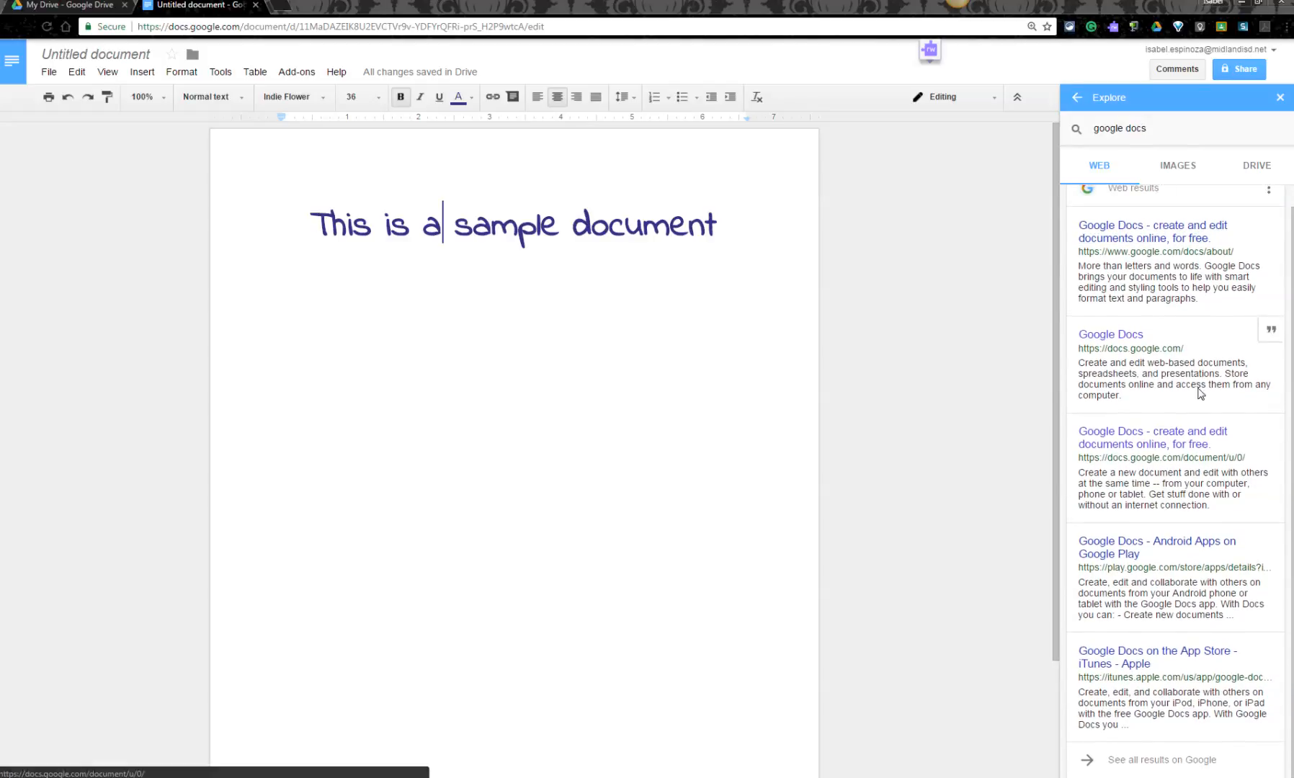
# Find the Google Drive logo among the Explore image results and insert it on a new line below the heading
pyautogui.click(1178, 171)
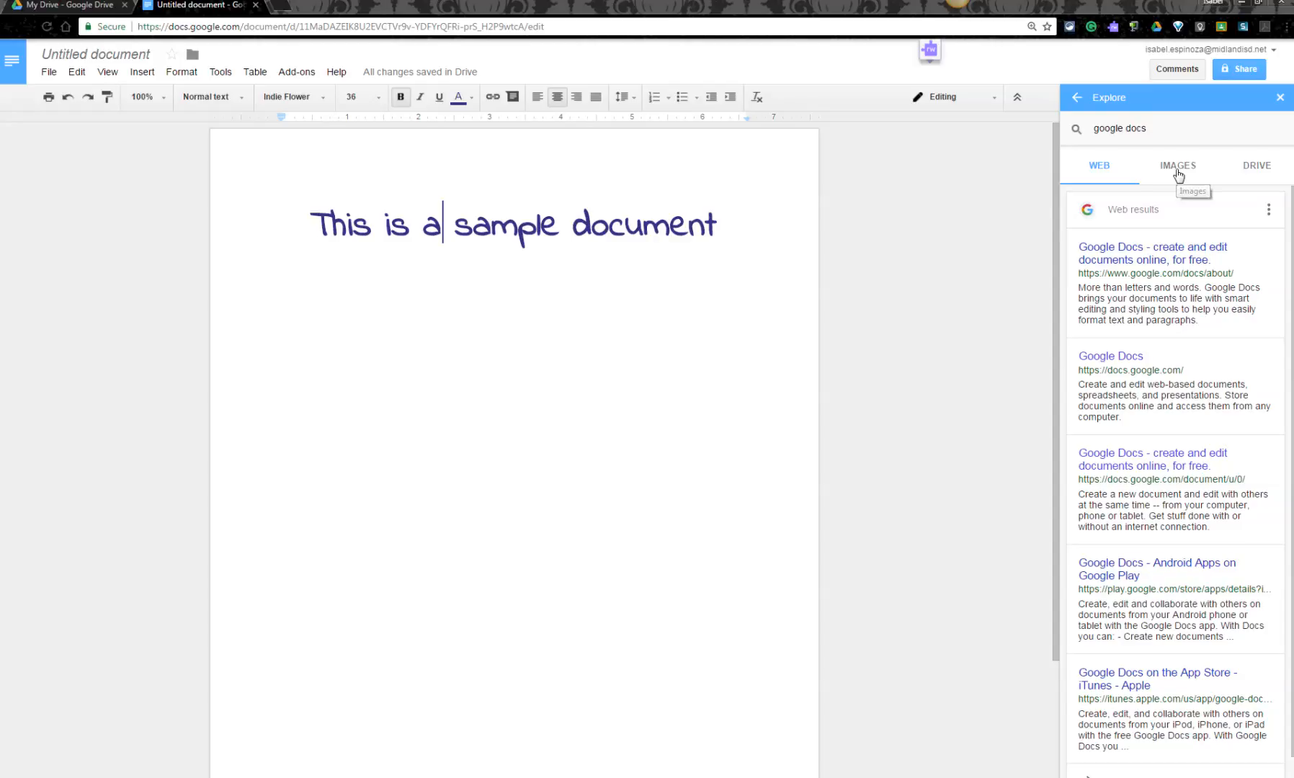
pyautogui.scroll(-5, 1172, 339)
pyautogui.scroll(-6, 1173, 340)
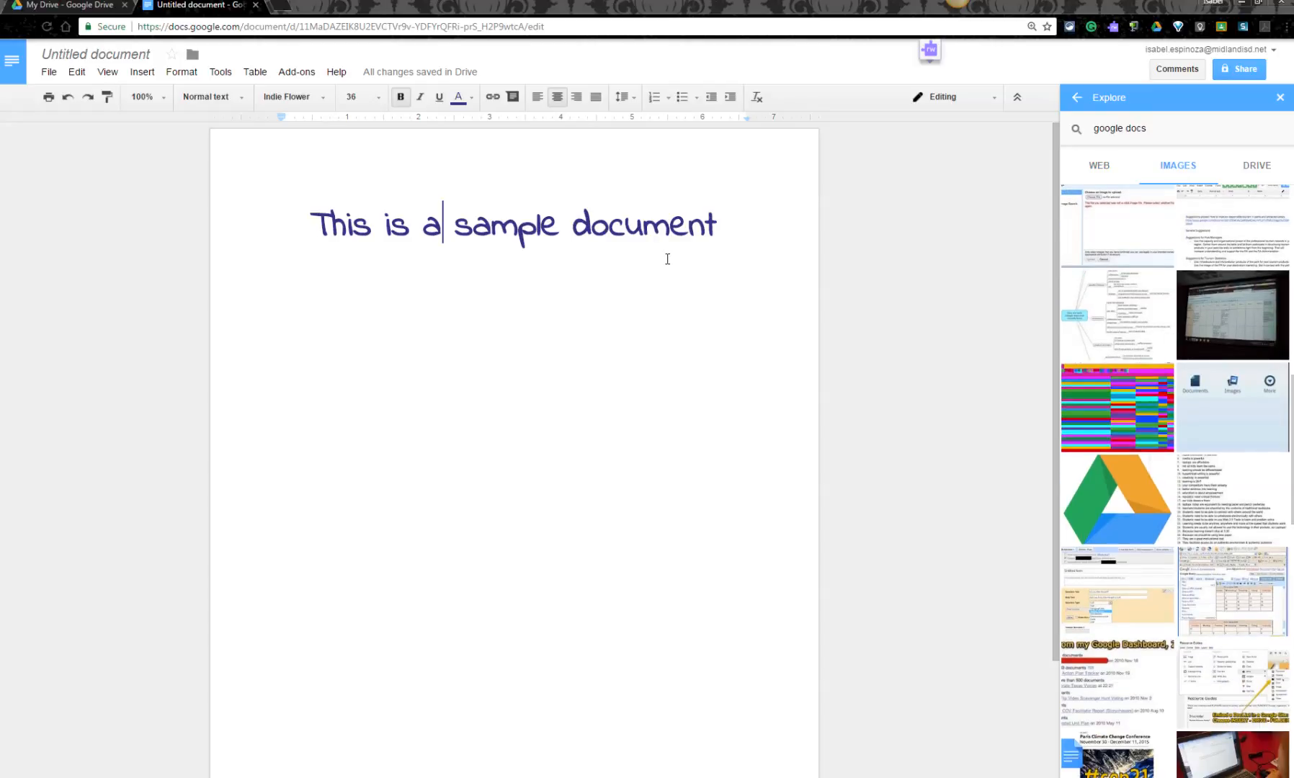
pyautogui.click(725, 237)
pyautogui.press('Return')
pyautogui.moveTo(1115, 497); pyautogui.dragTo(514, 322)
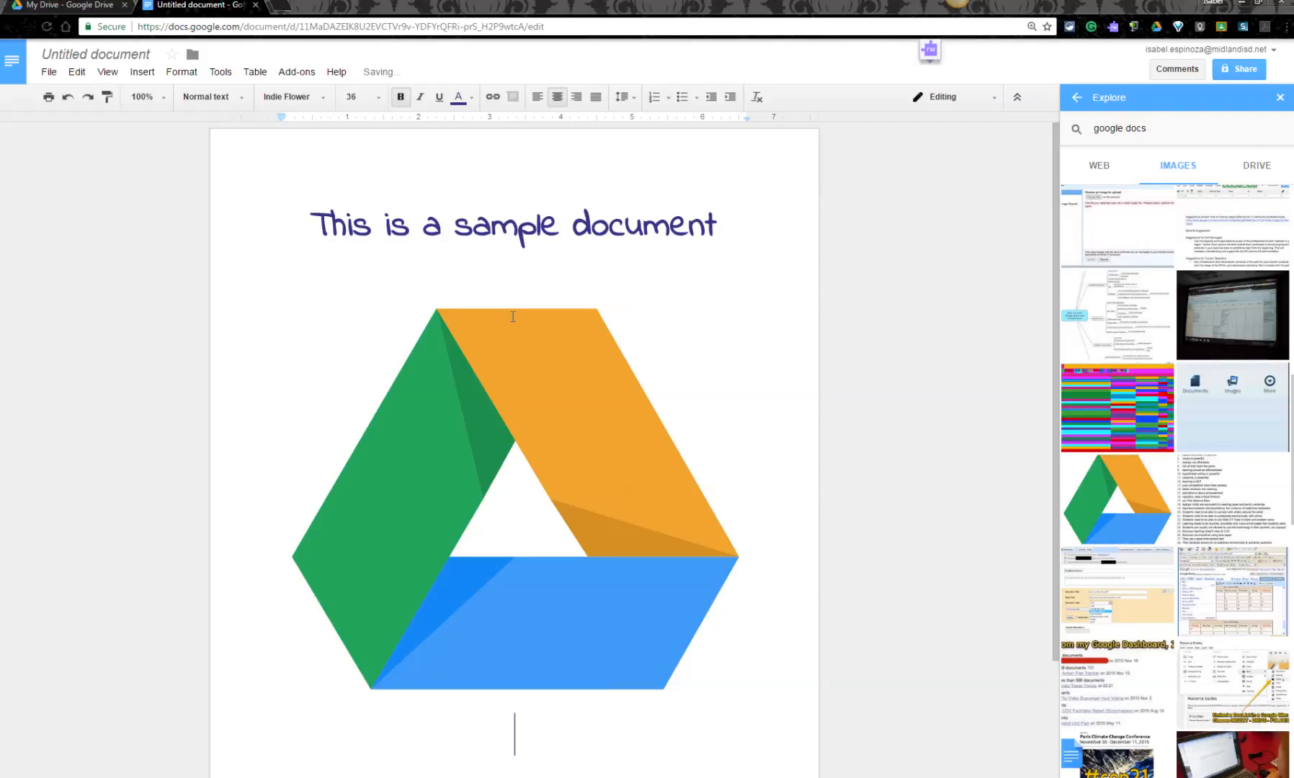
# Scale the inserted Drive logo down proportionally to about three quarters of its size, then deselect it
pyautogui.click(739, 690)
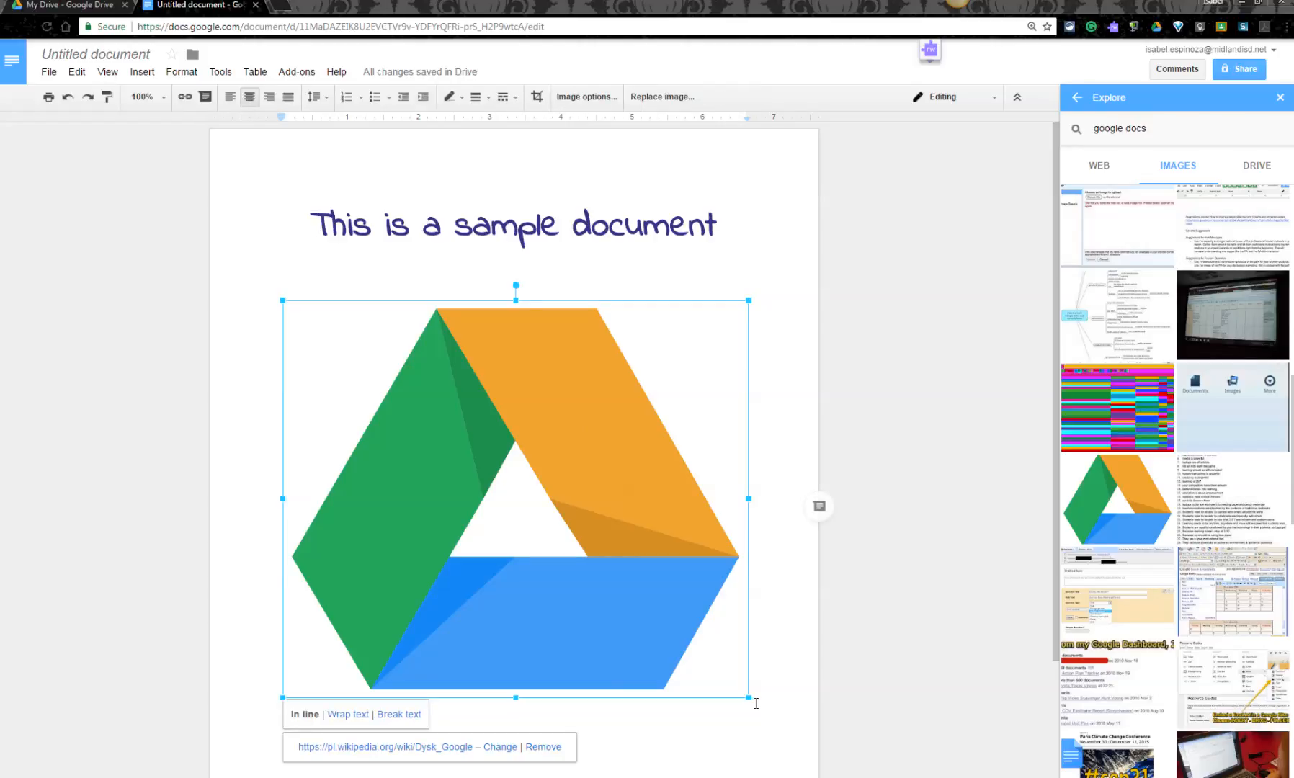
pyautogui.moveTo(746, 697); pyautogui.dragTo(508, 600)
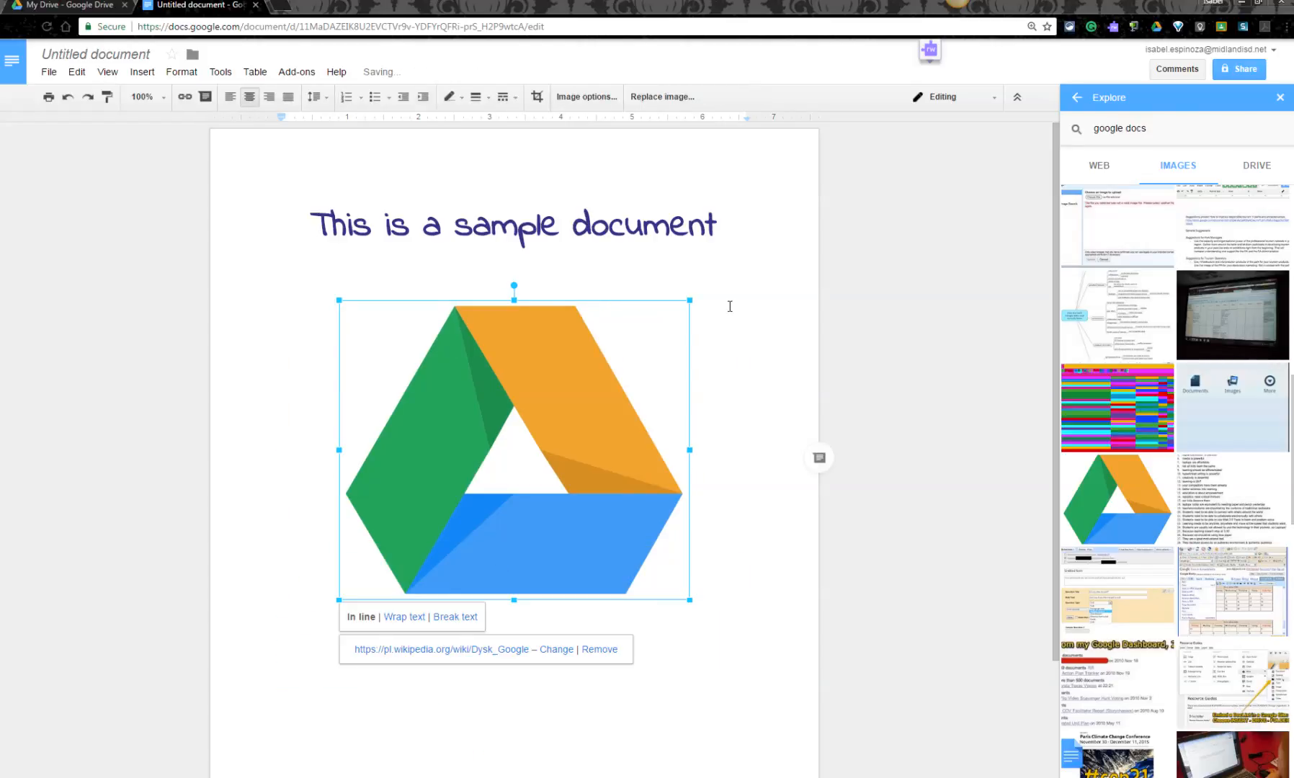
pyautogui.click(373, 205)
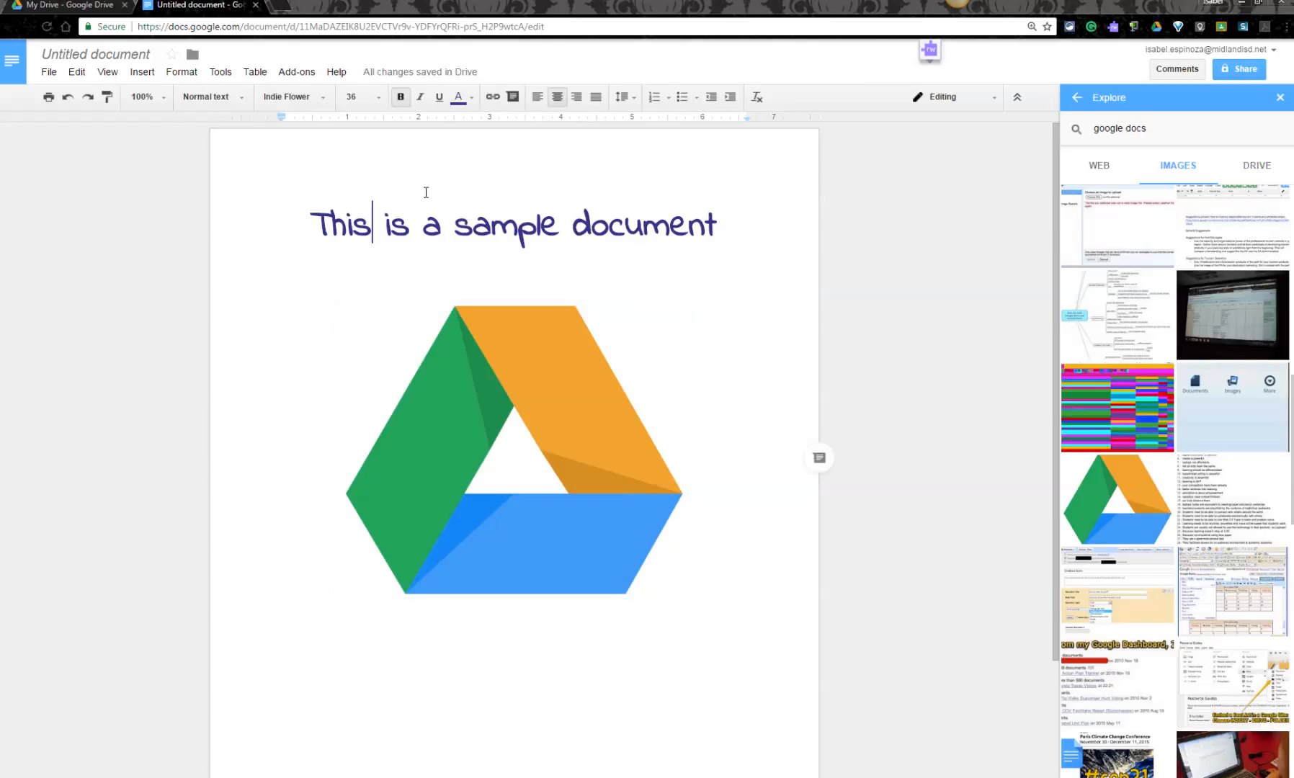
# Look up the dictionary definition of the word "sample" in the heading
pyautogui.moveTo(454, 223); pyautogui.dragTo(556, 225)
pyautogui.rightClick(541, 225)
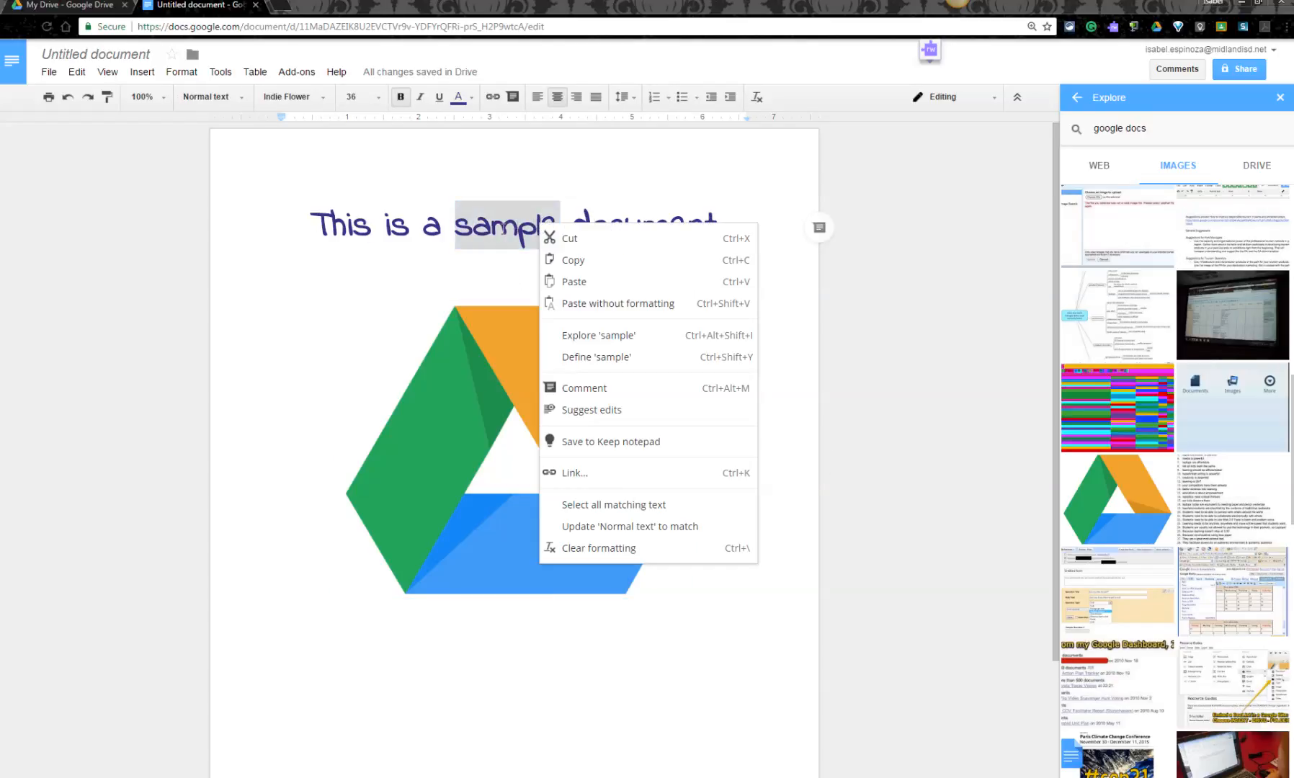
pyautogui.click(614, 358)
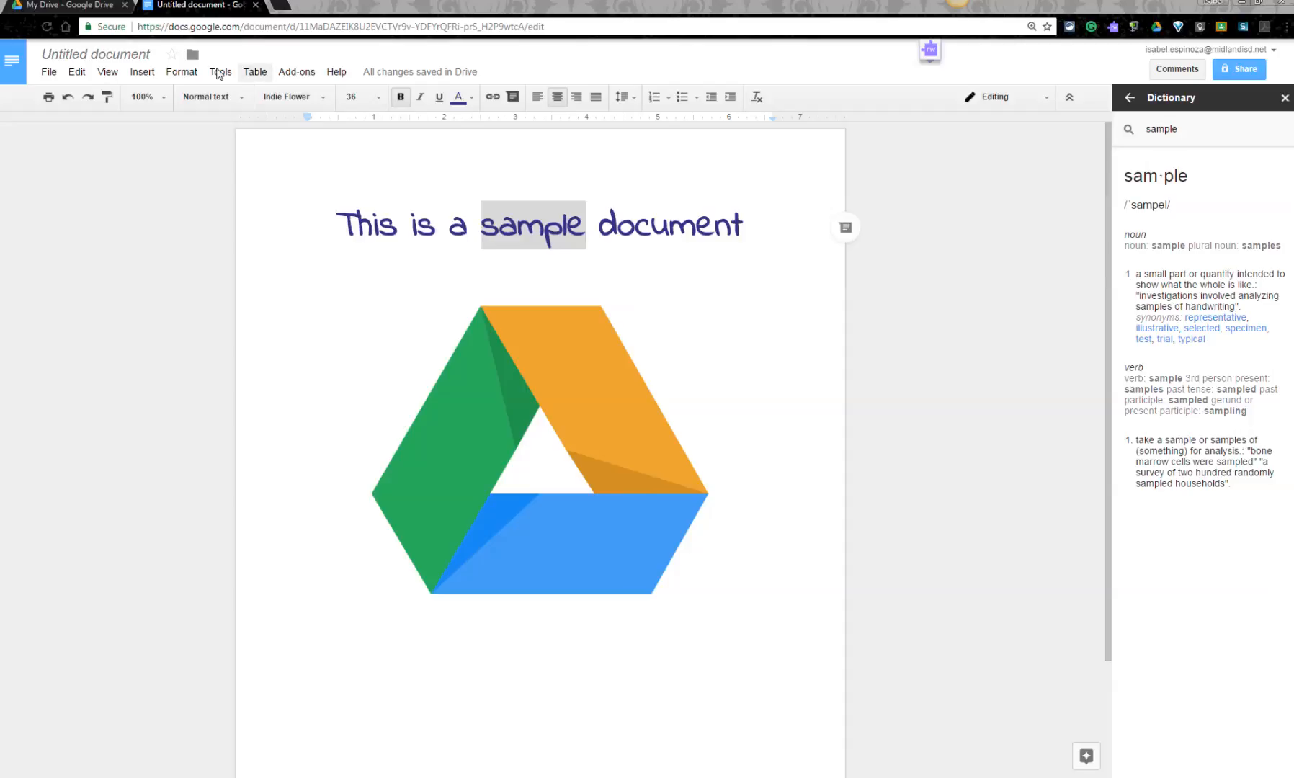
# Open the add-ons store and browse the available add-ons from EasyBib down to Draw.io Diagrams, then close the store
pyautogui.click(295, 74)
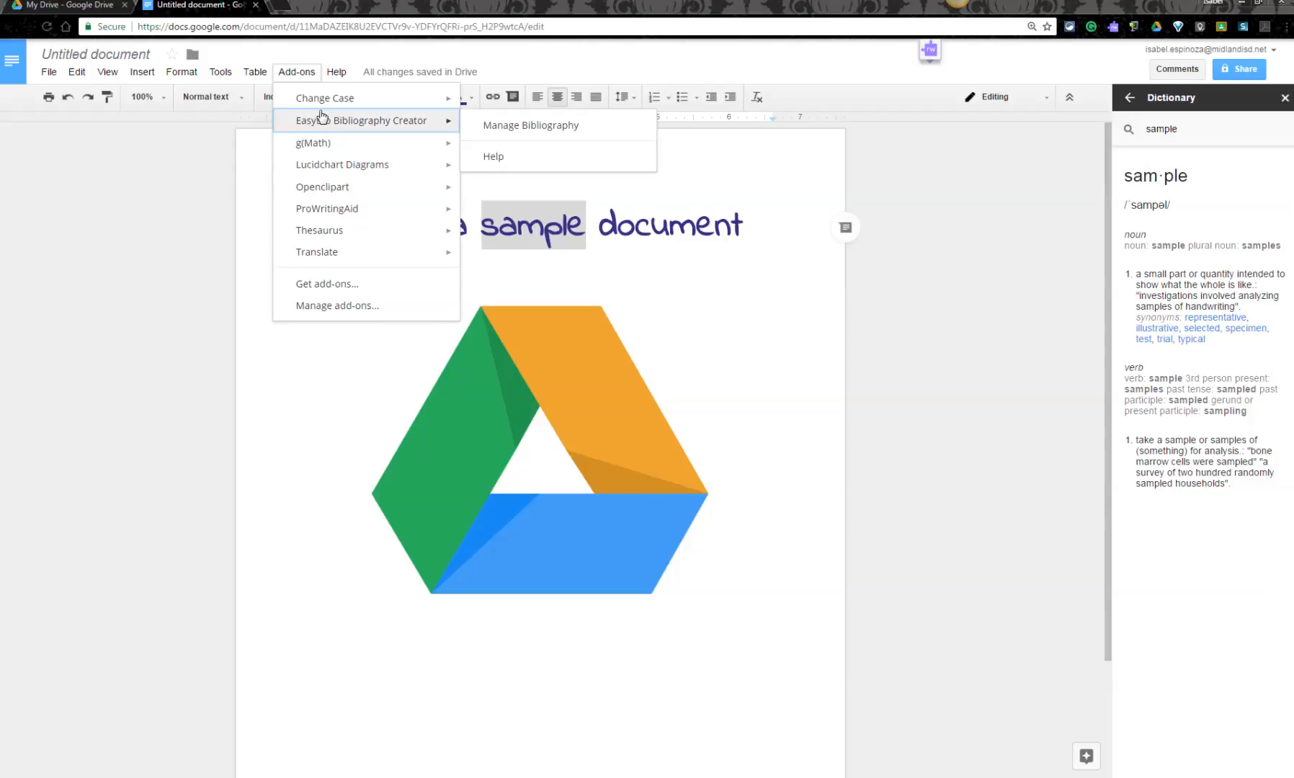
pyautogui.click(319, 283)
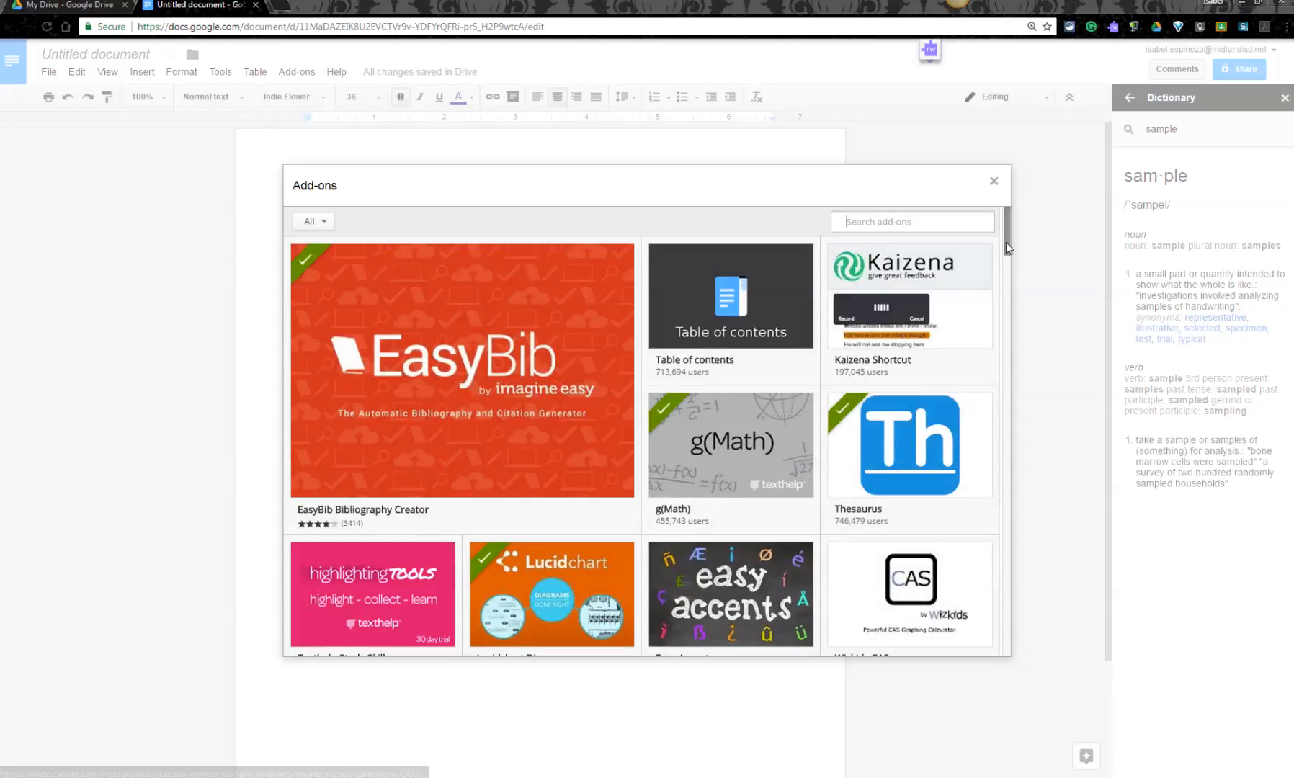
pyautogui.scroll(-1, 1009, 252)
pyautogui.scroll(-1, 1011, 260)
pyautogui.scroll(1, 1010, 259)
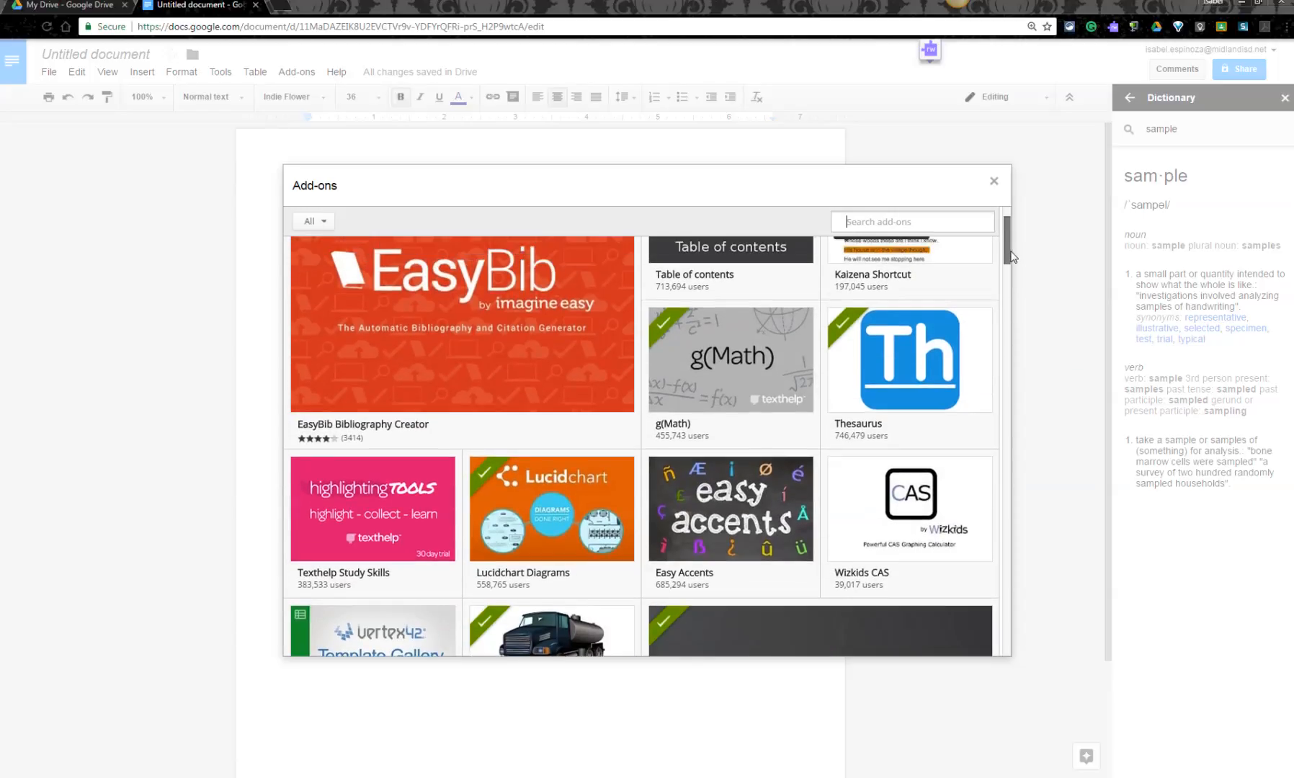
pyautogui.scroll(-1, 1012, 258)
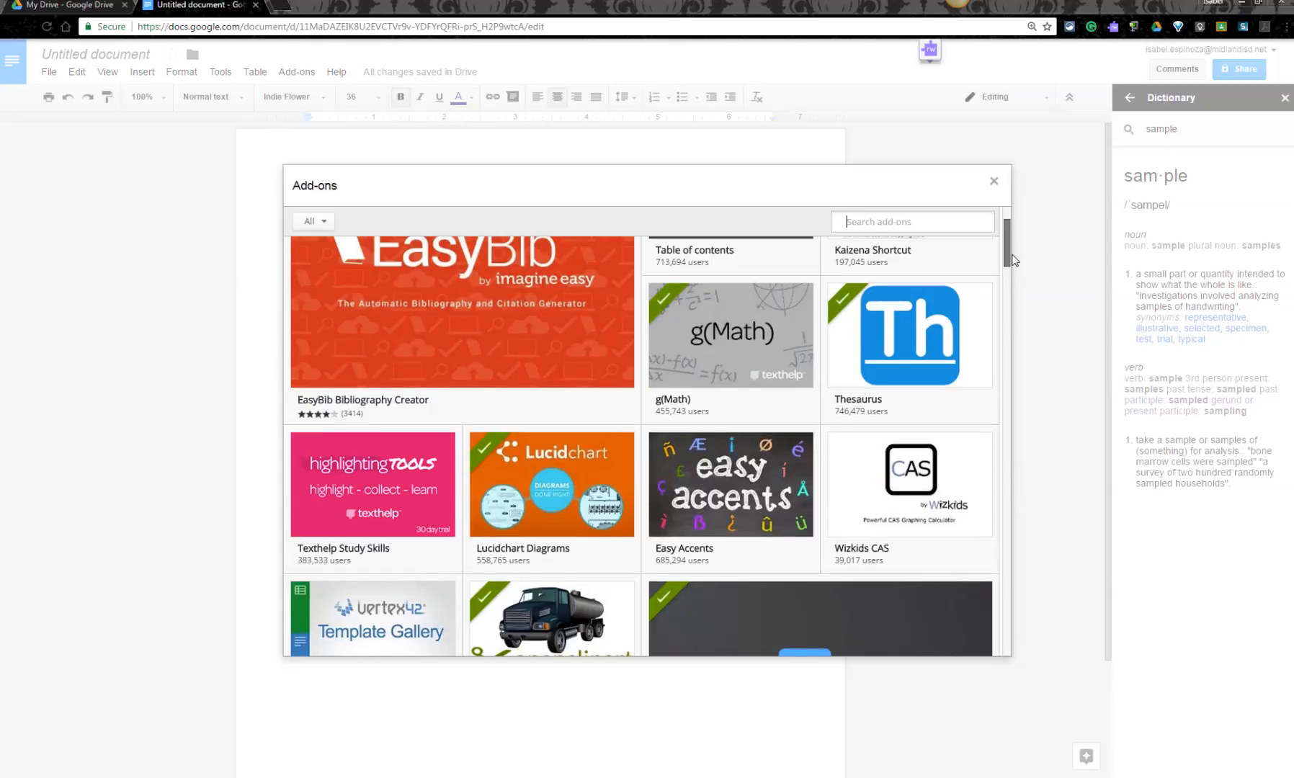
pyautogui.scroll(-3, 1012, 259)
pyautogui.scroll(4, 1014, 256)
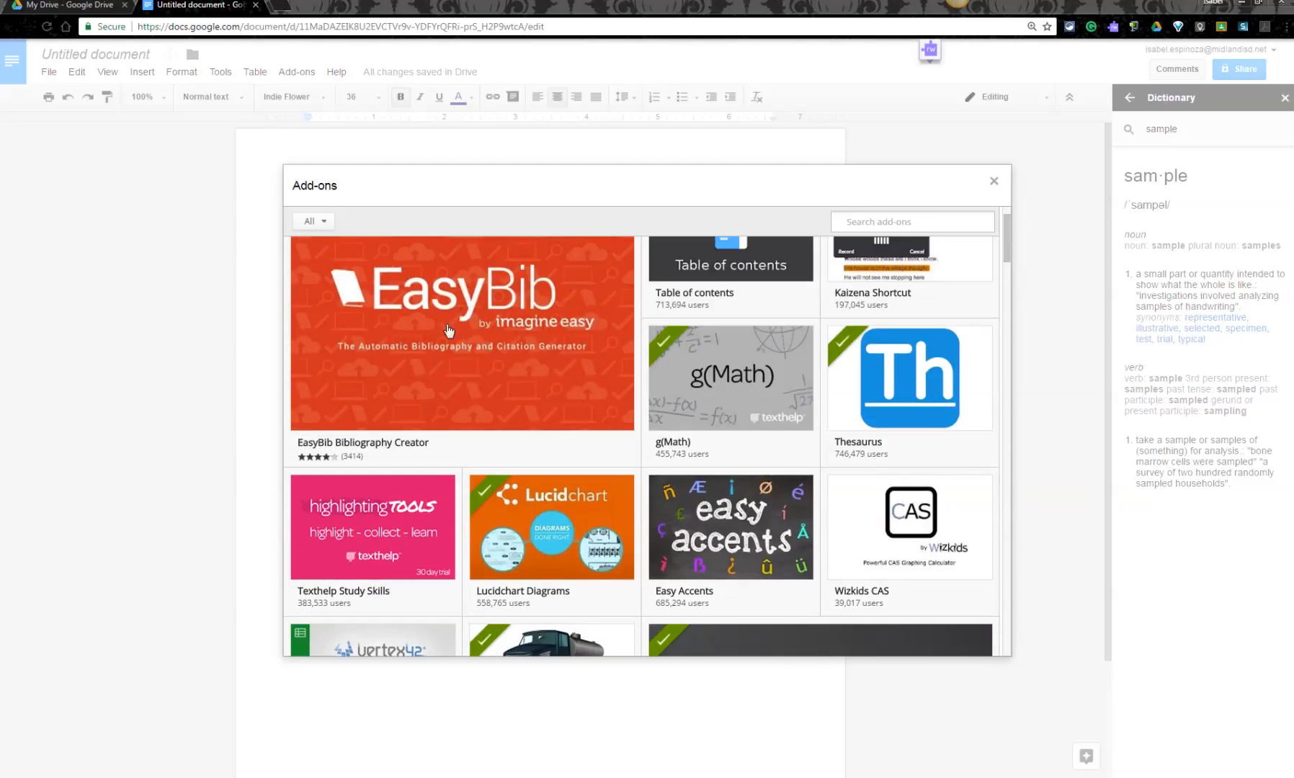
pyautogui.scroll(-1, 1006, 254)
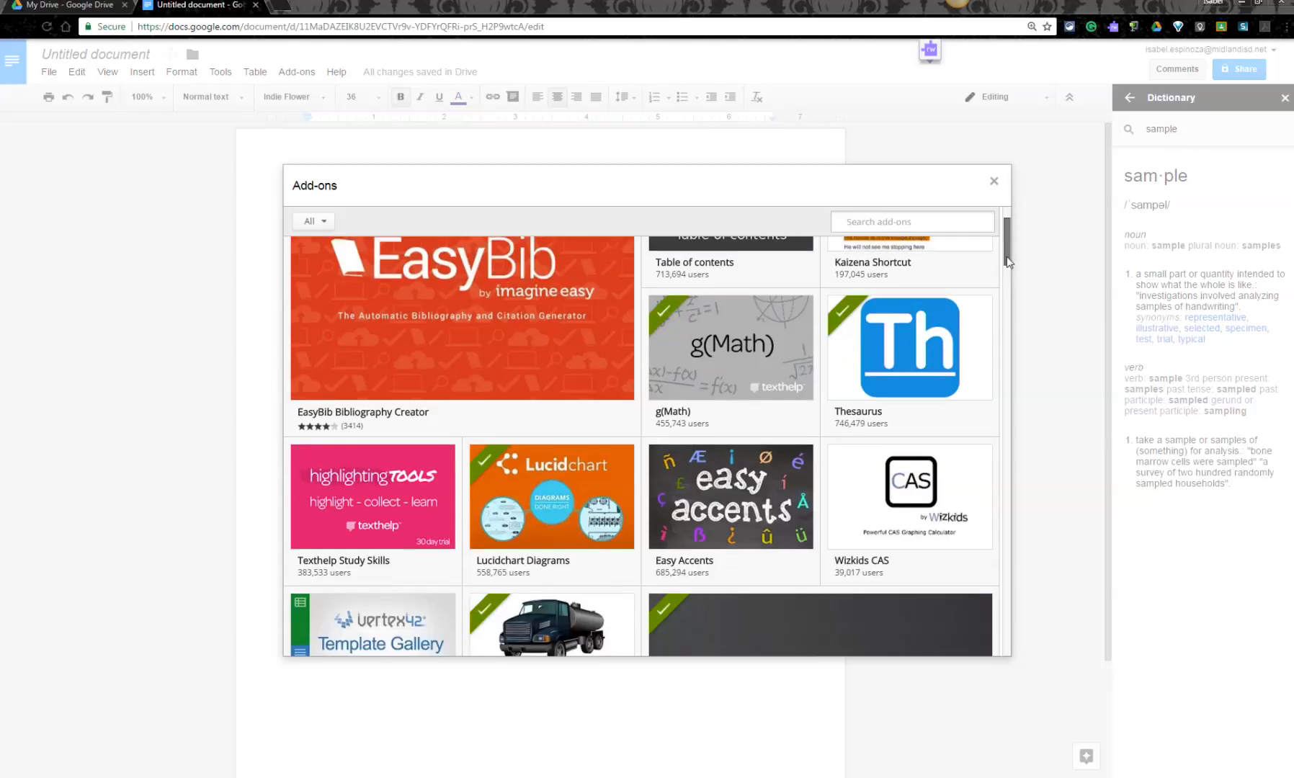
pyautogui.scroll(-5, 1008, 266)
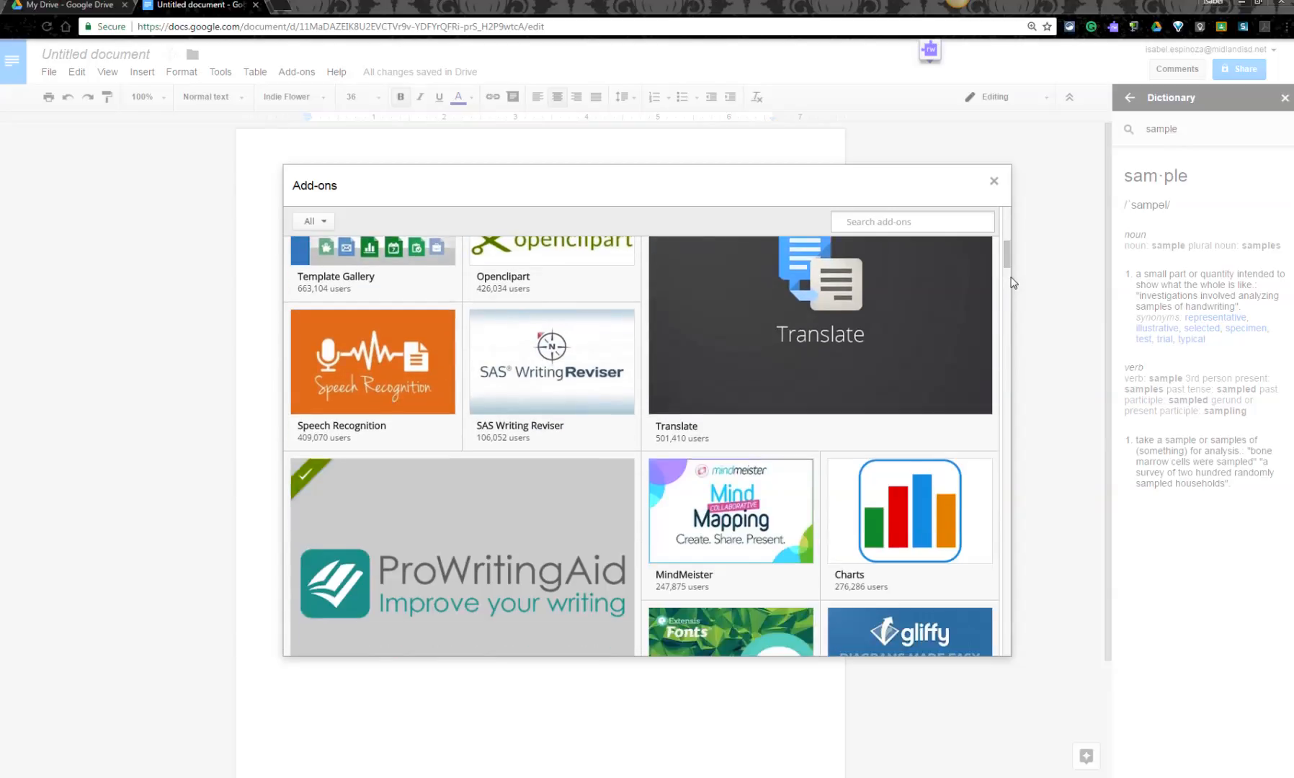
pyautogui.scroll(-3, 1005, 259)
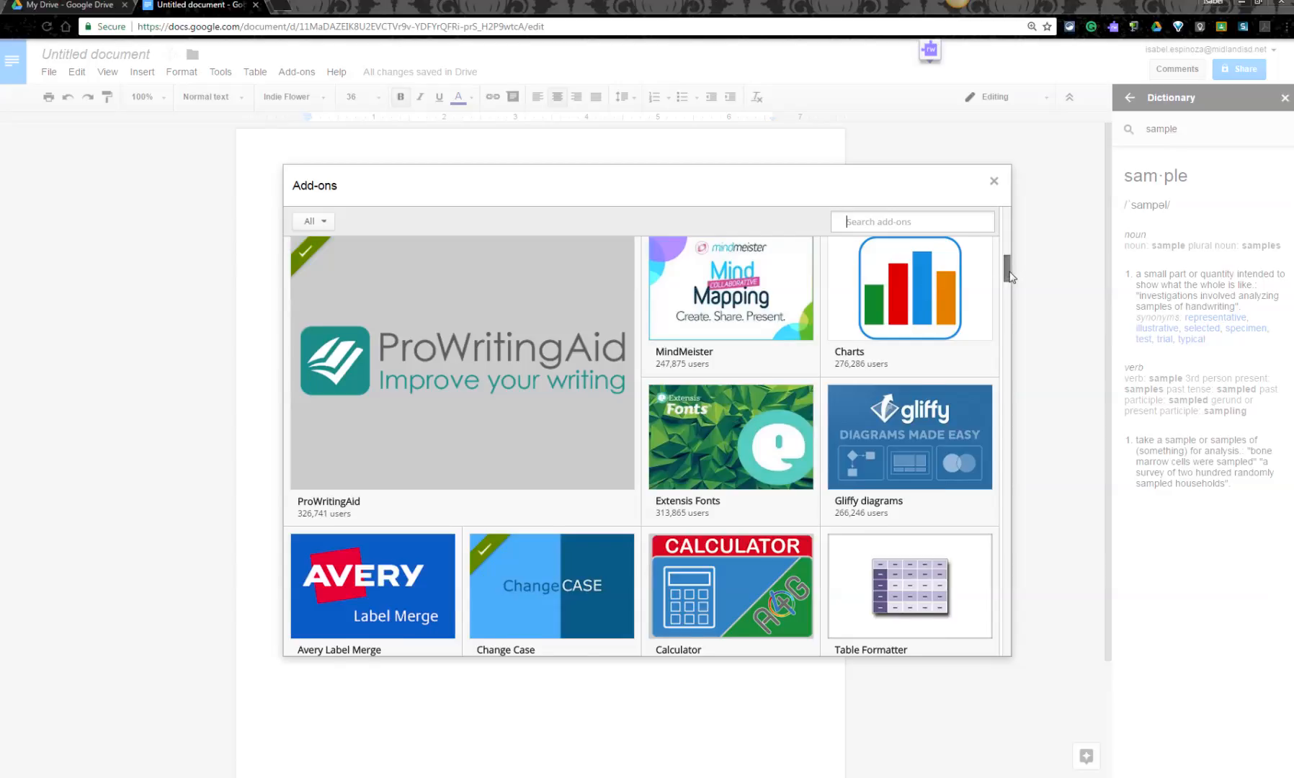
pyautogui.moveTo(1011, 265); pyautogui.dragTo(1009, 345)
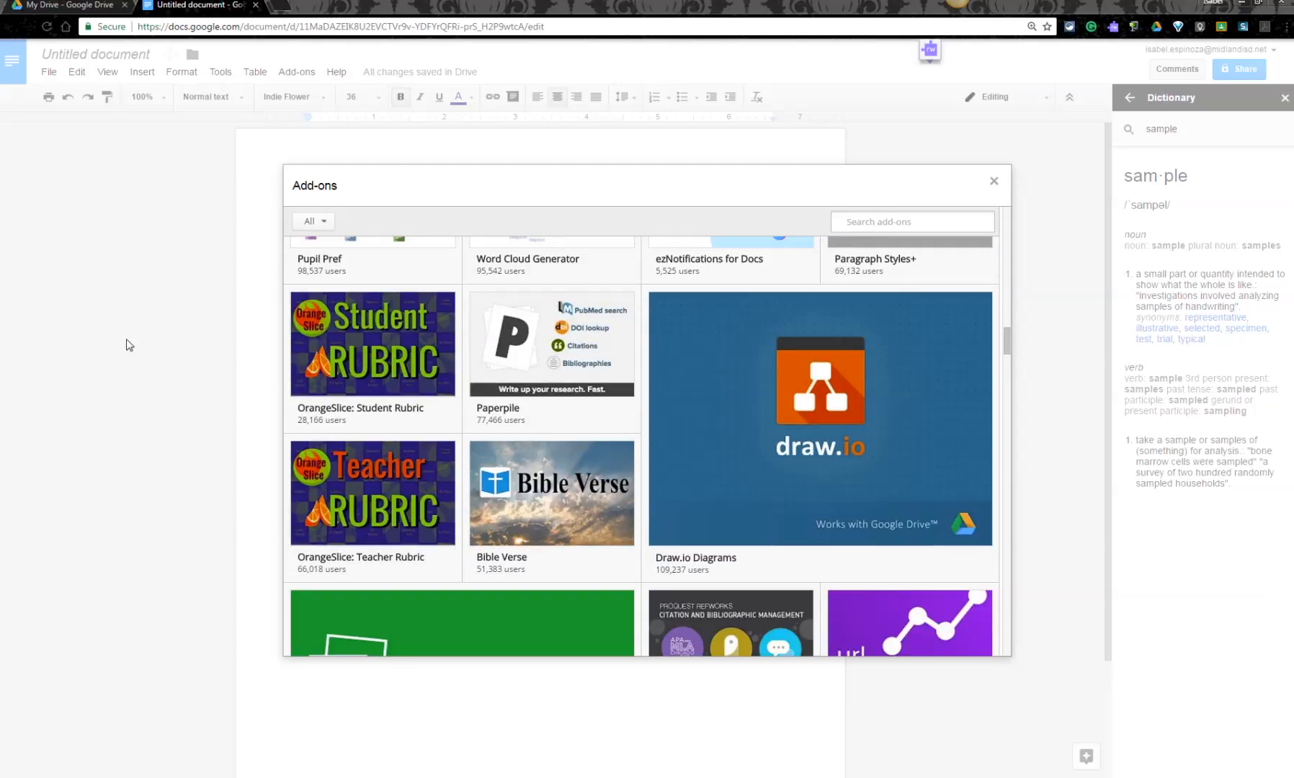
pyautogui.click(993, 181)
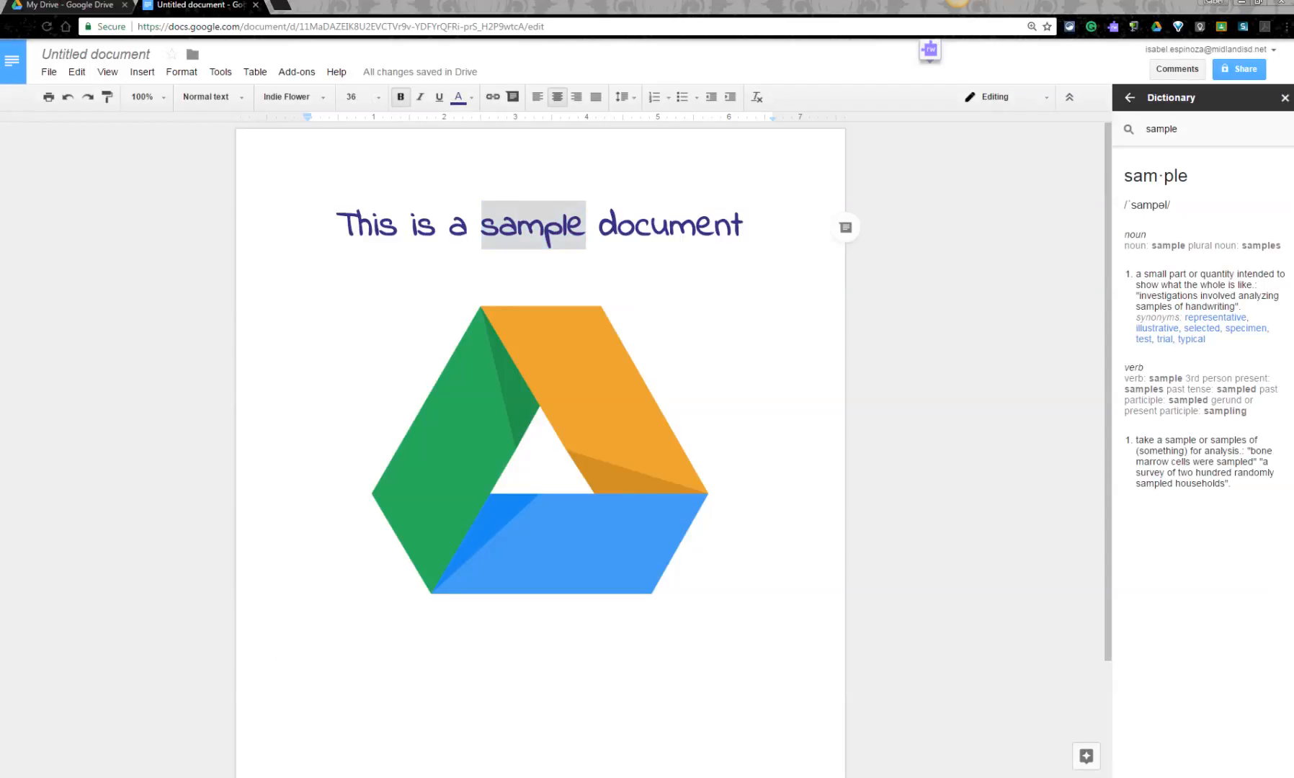
# Deselect the word "sample" and rename the untitled document "This is a sample document"
pyautogui.doubleClick(941, 234)
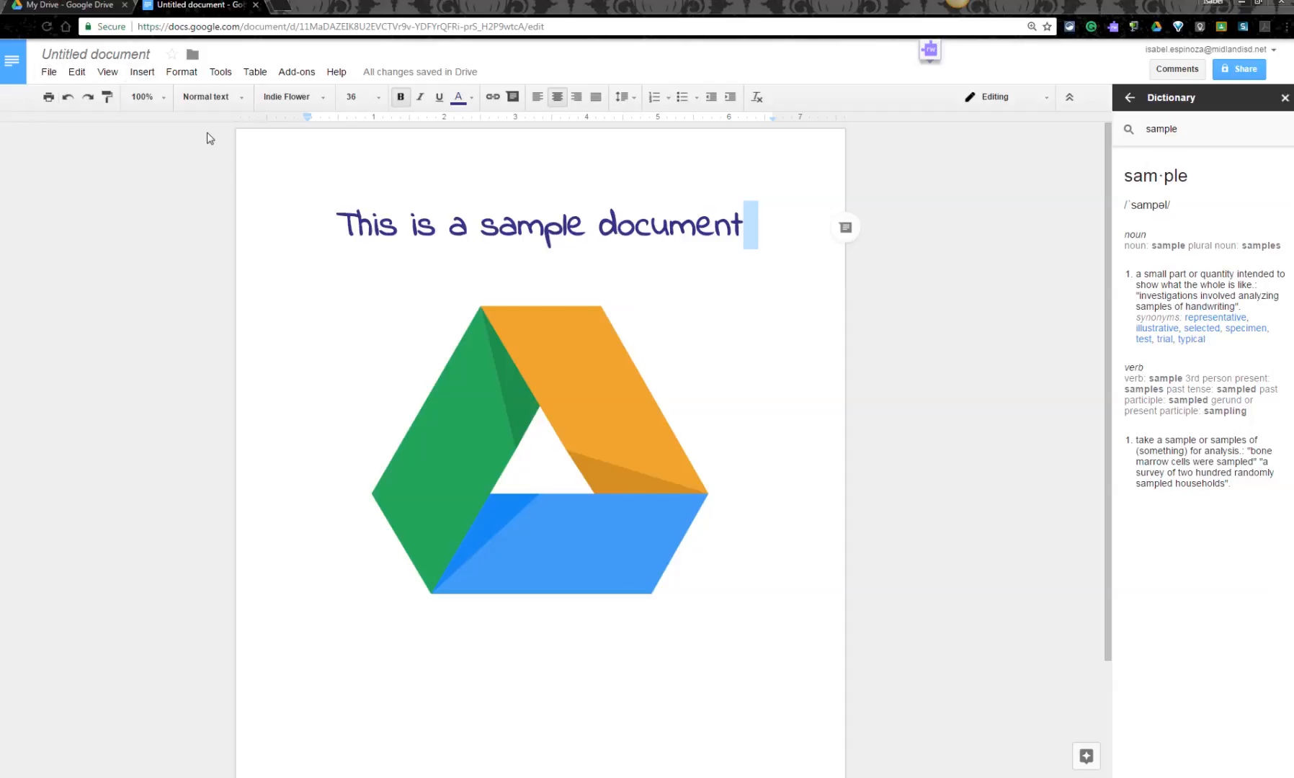
pyautogui.click(96, 54)
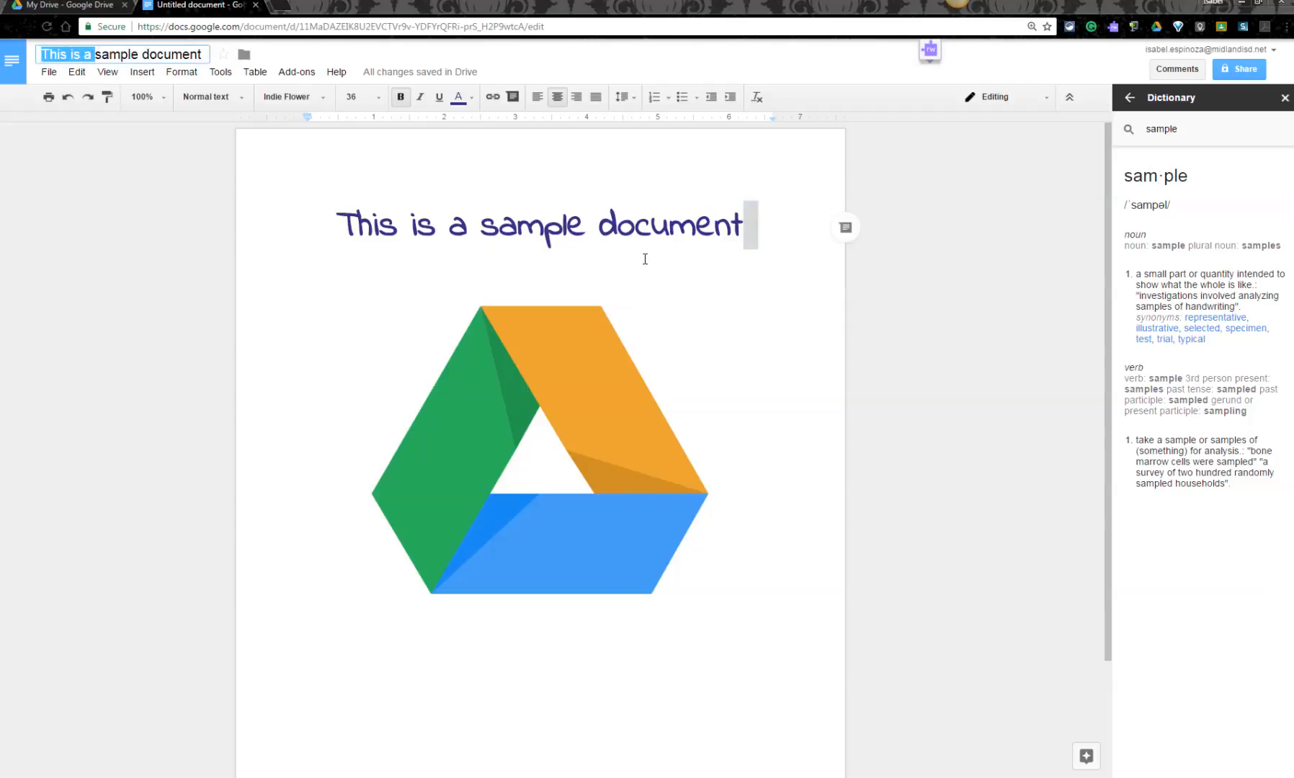